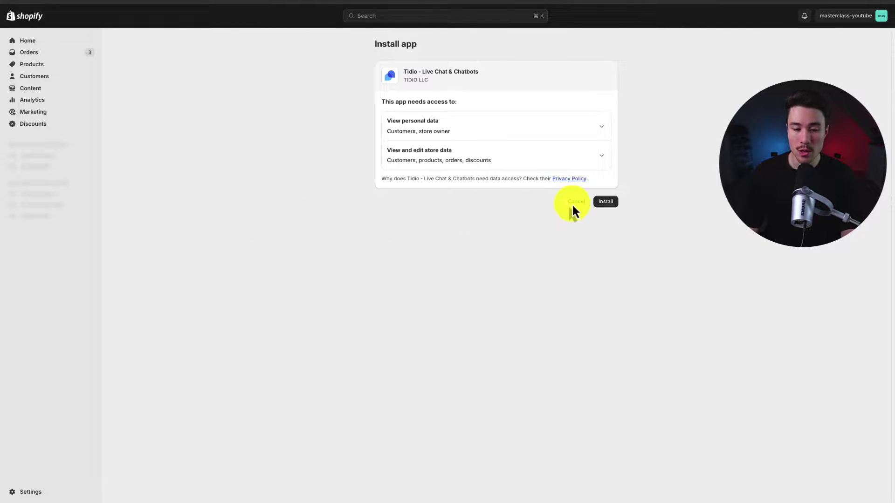
Step: Install the Tidio - Live Chat & Chatbots app on the Shopify store
click(601, 201)
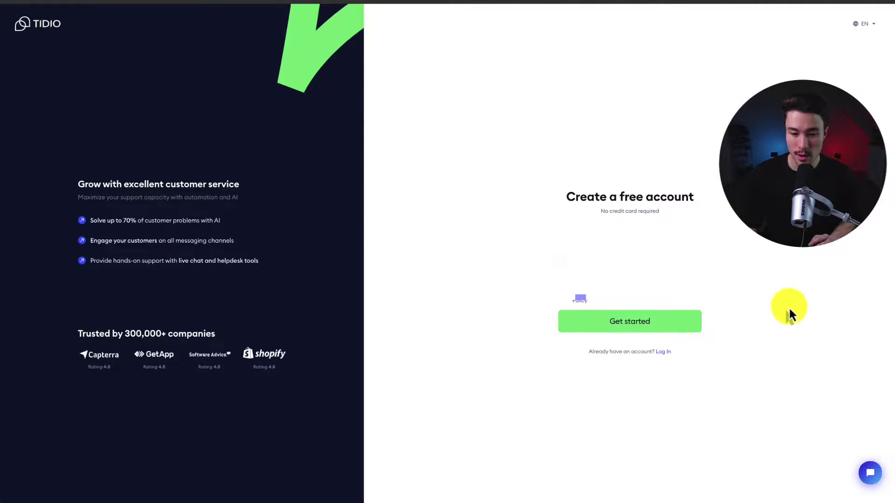
Step: Start the free Tidio signup with your name, role Founder / Owner, and live chat plus email channels
click(581, 327)
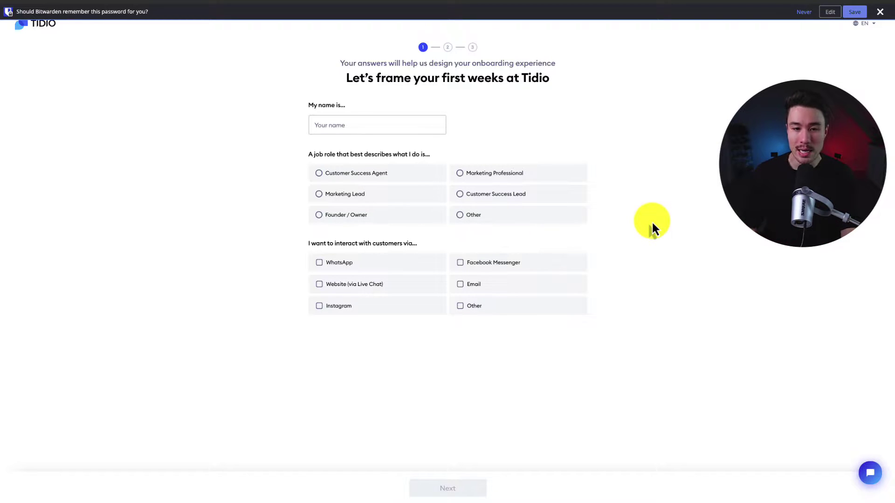
click(410, 123)
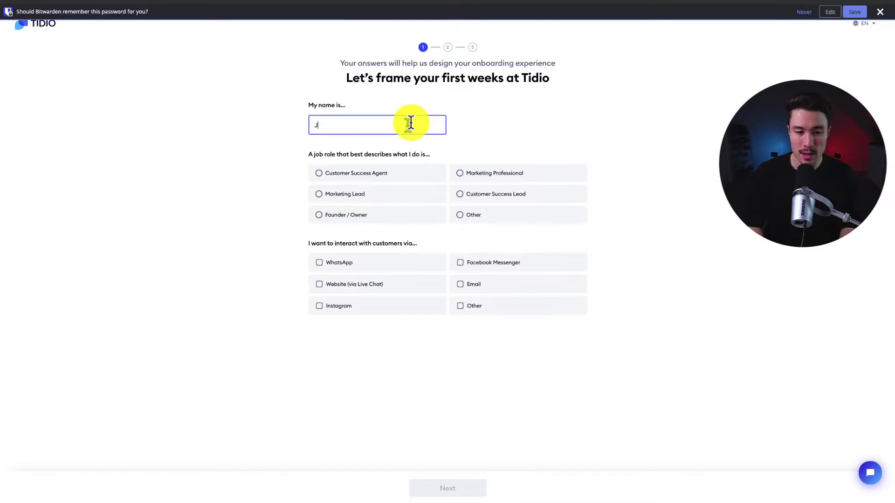
click(378, 219)
click(413, 292)
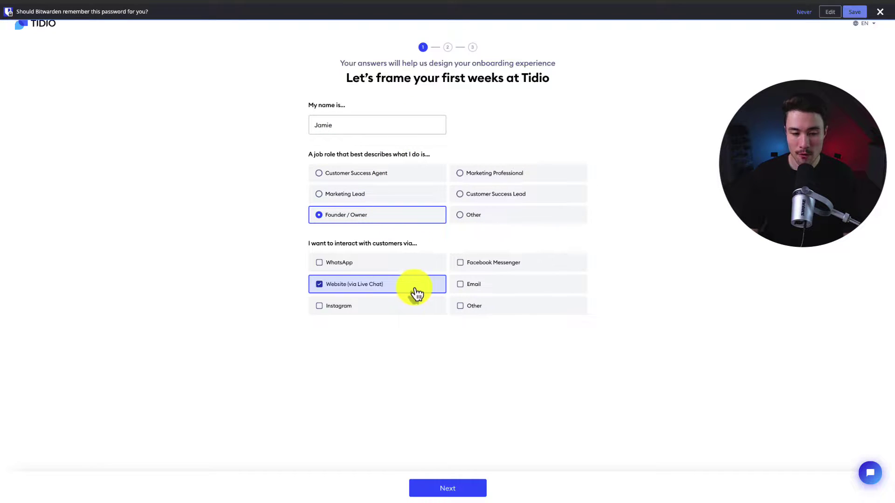
click(487, 292)
click(446, 490)
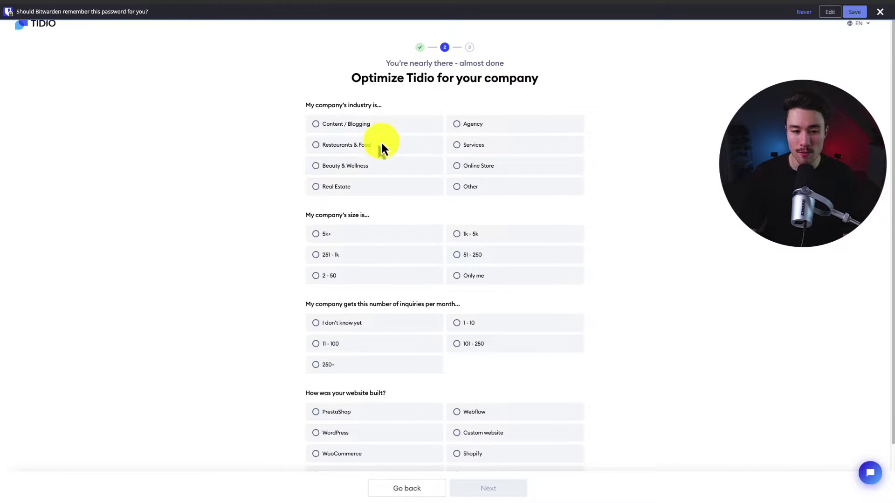
Step: Set company details (Content / Blogging, Only me, I don't know yet, Shopify) and start with Build chatbots
click(346, 124)
click(473, 276)
click(342, 322)
scroll(466, 373, down, 1)
click(473, 427)
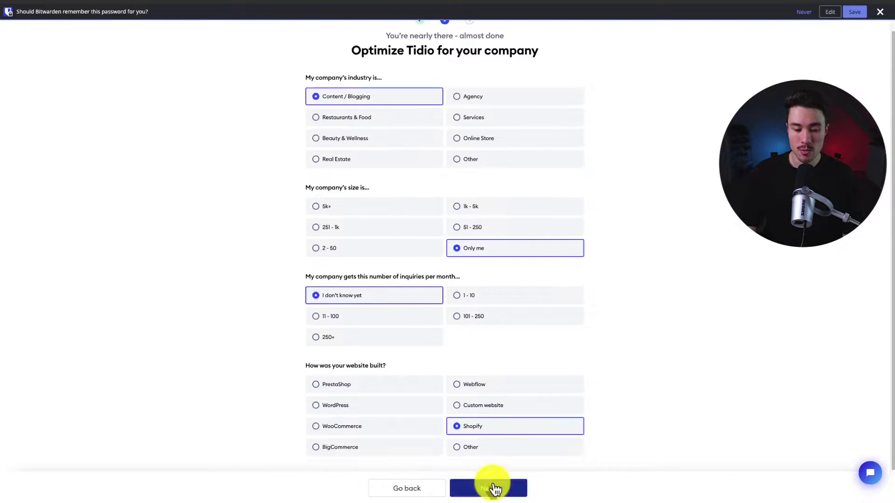
click(496, 490)
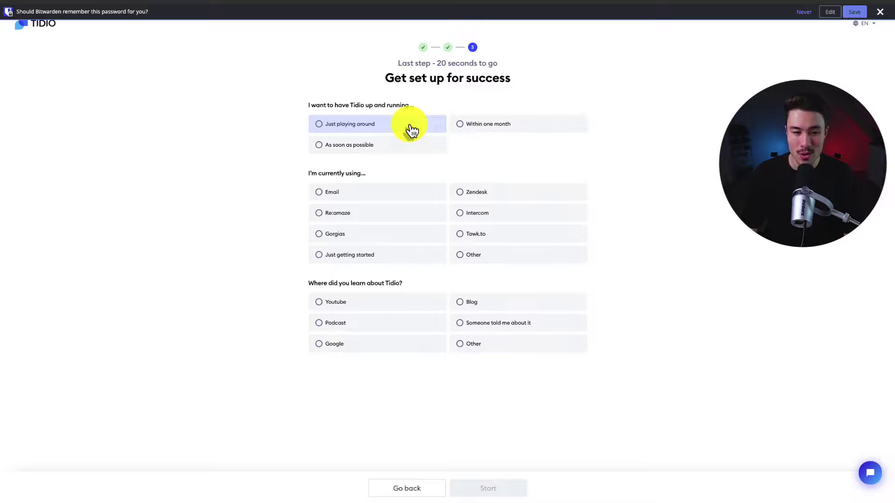
click(475, 485)
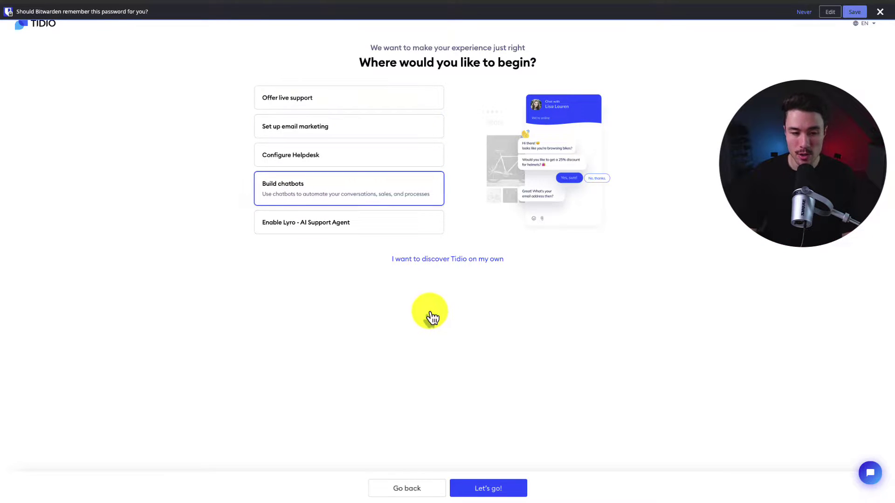
click(508, 487)
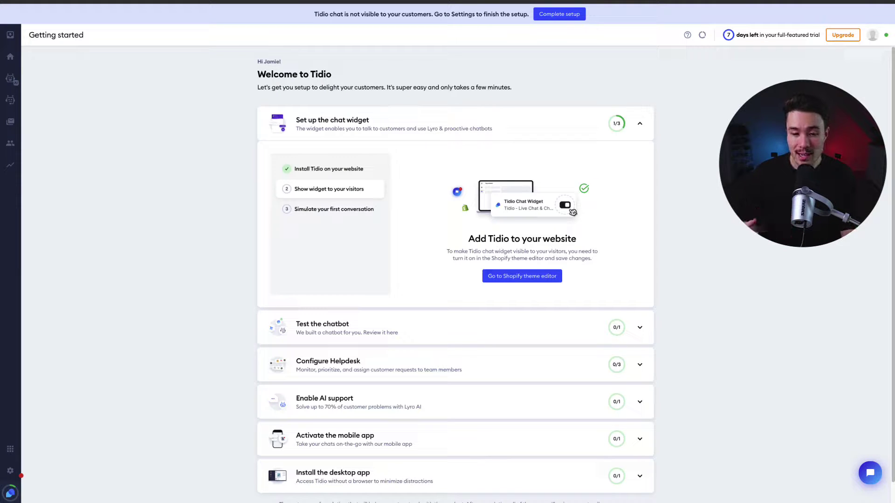
scroll(672, 176, down, 1)
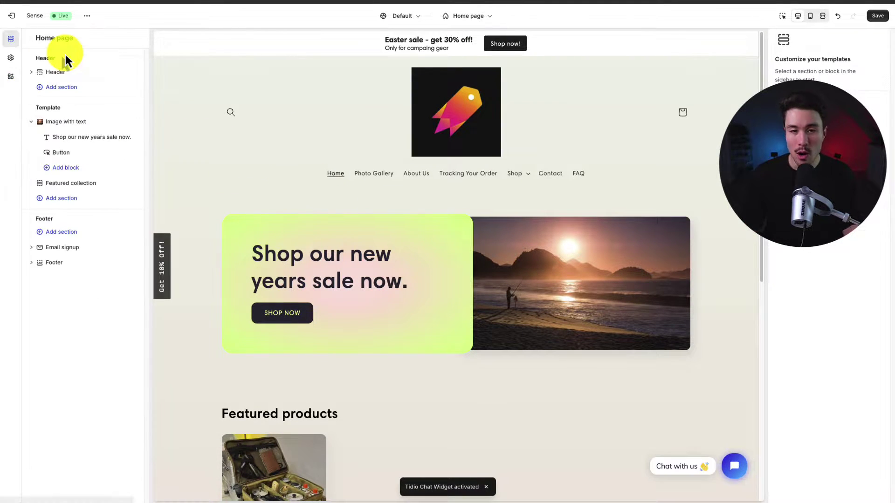
Step: Enable the Tidio Chat Widget app embed in the theme and save the theme
click(16, 81)
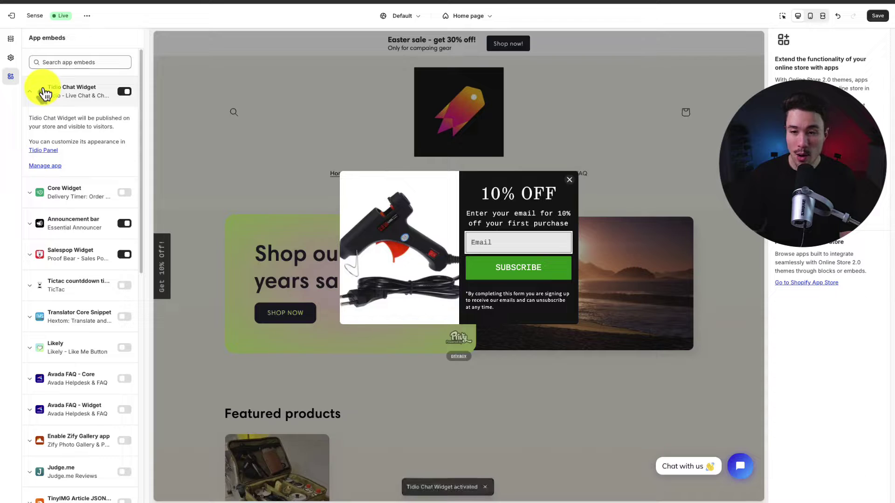
click(878, 16)
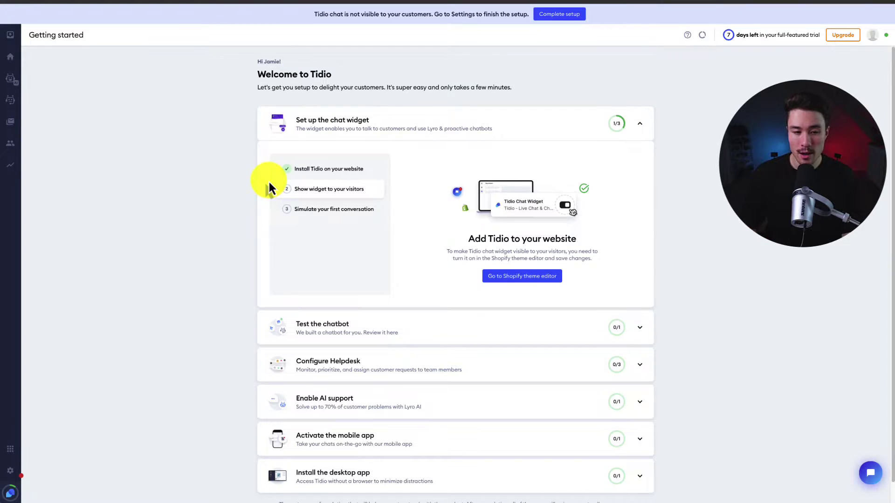
Step: Open the Start a test conversation step and preview the live storefront
click(334, 211)
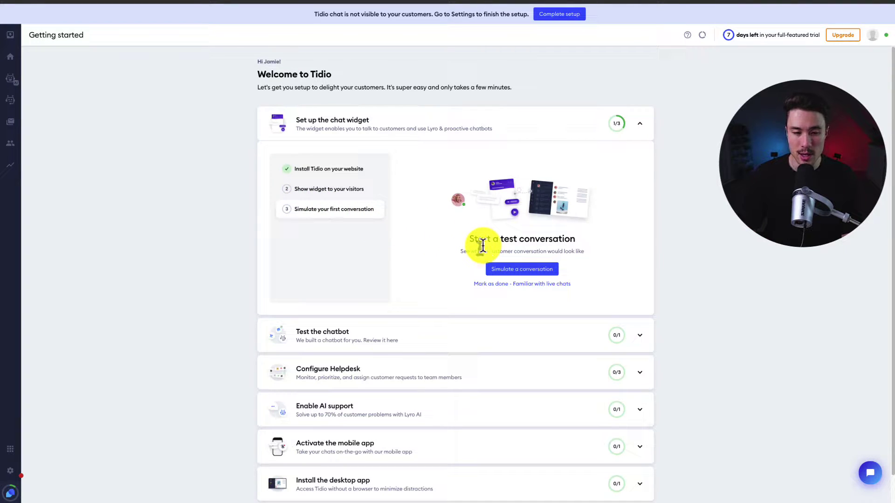
drag(482, 238, 577, 248)
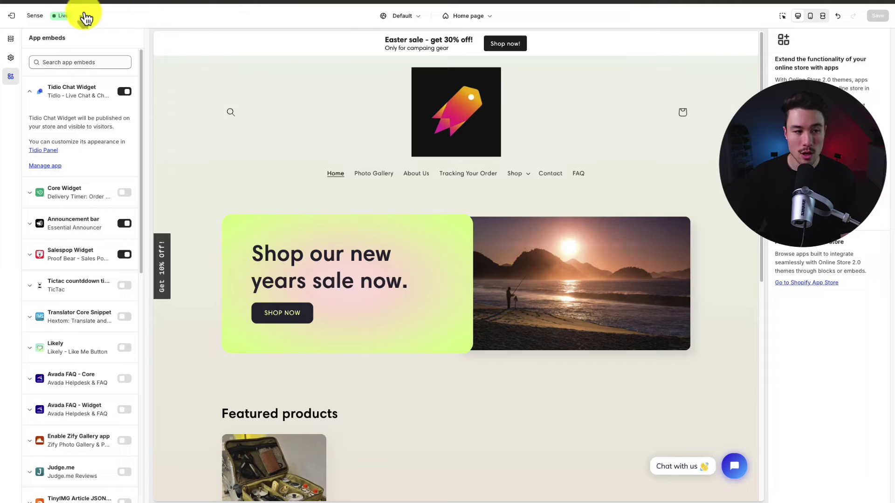
click(86, 17)
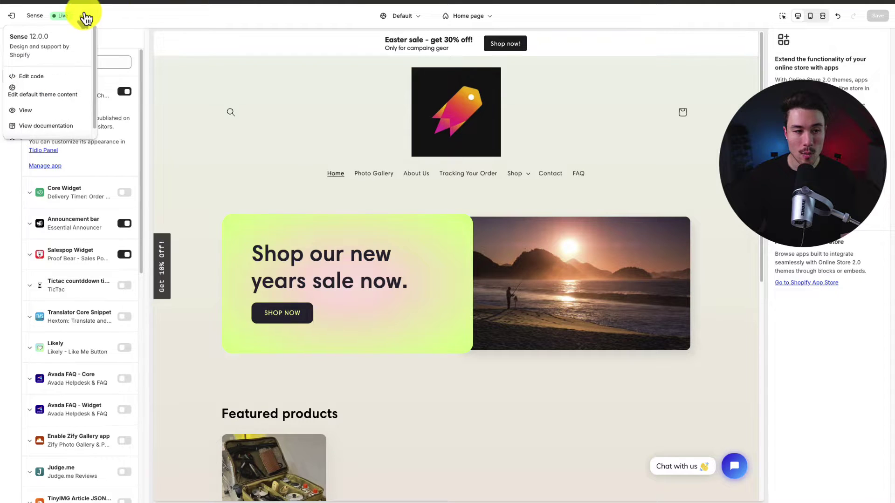
click(54, 115)
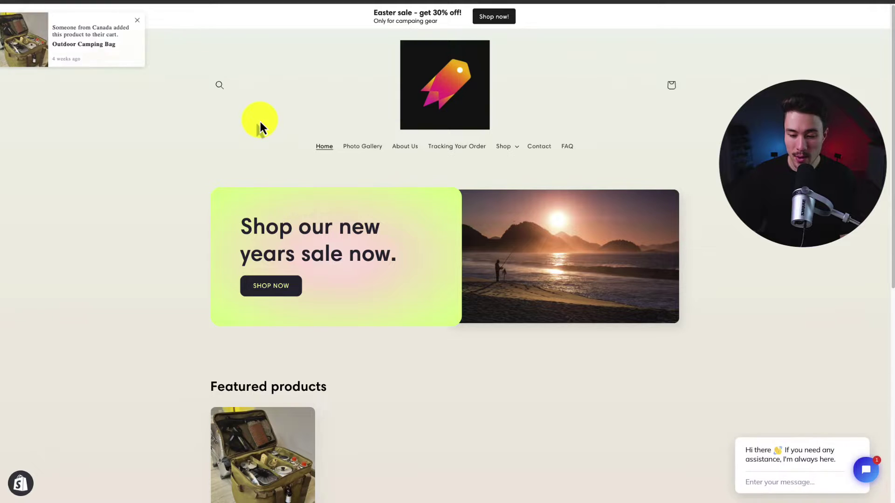
Step: Open the store's Tidio chat, dismiss the discount popup, and check the welcome greeting
click(864, 470)
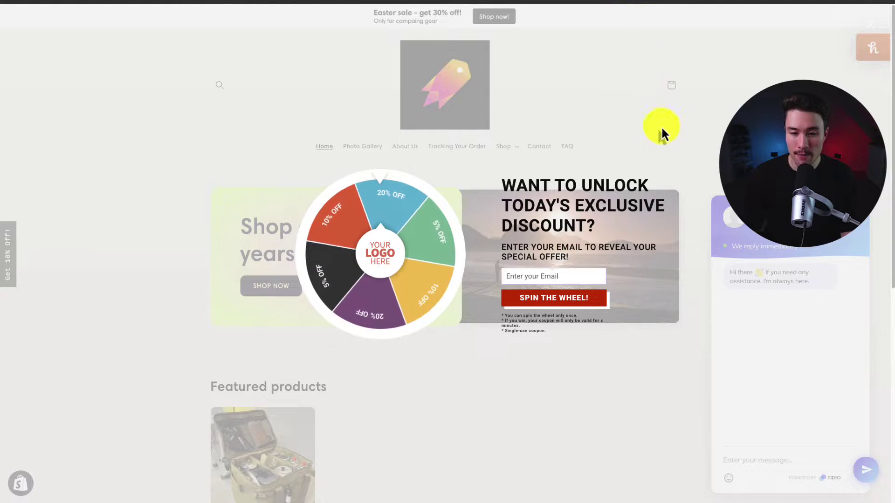
click(663, 131)
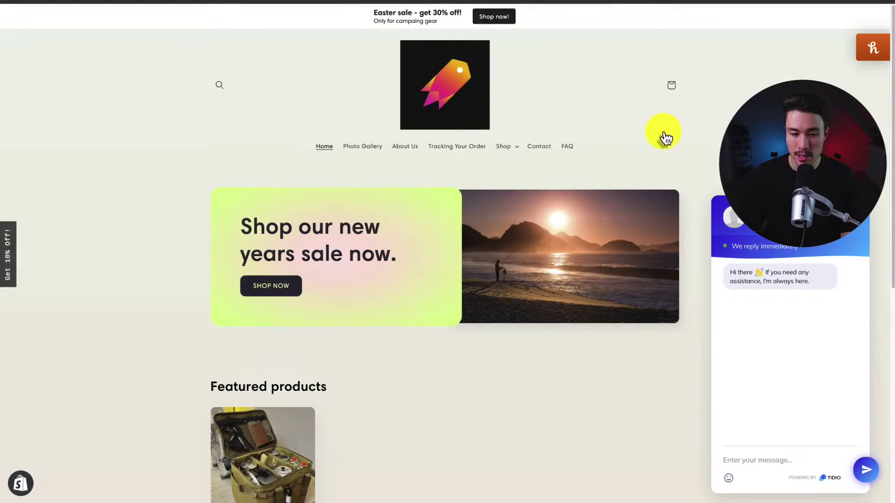
drag(741, 272, 779, 290)
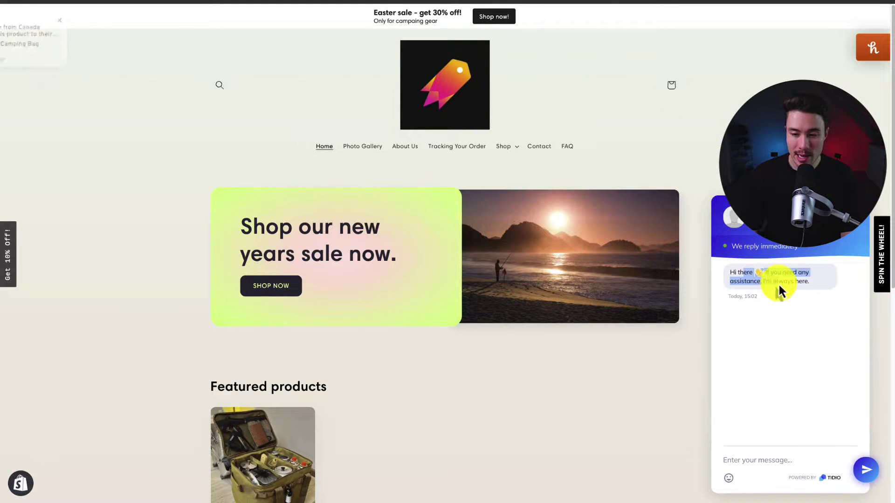
click(553, 7)
Step: Go from Getting started to the My chatbots list
click(633, 347)
scroll(516, 305, up, 1)
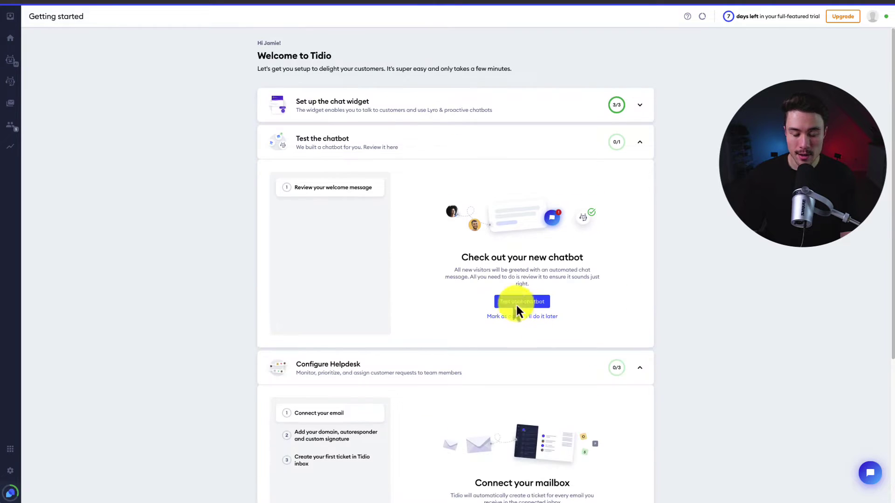
right_click(514, 304)
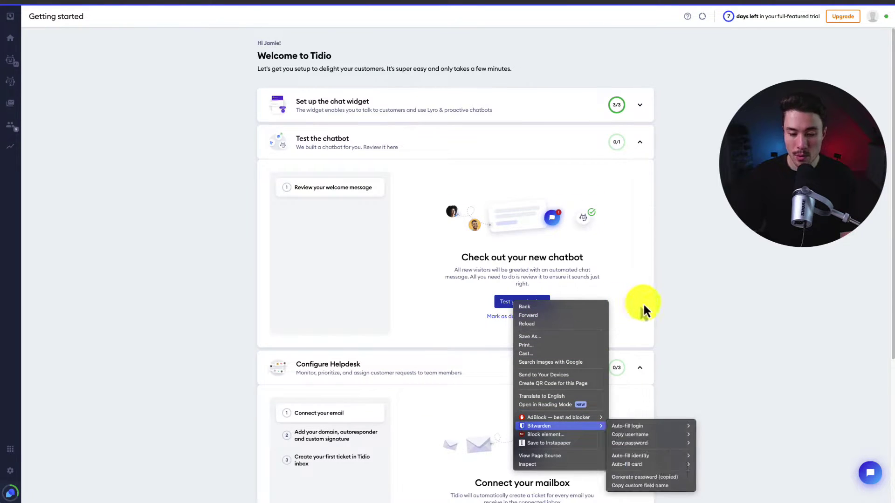
click(632, 309)
drag(134, 42, 163, 43)
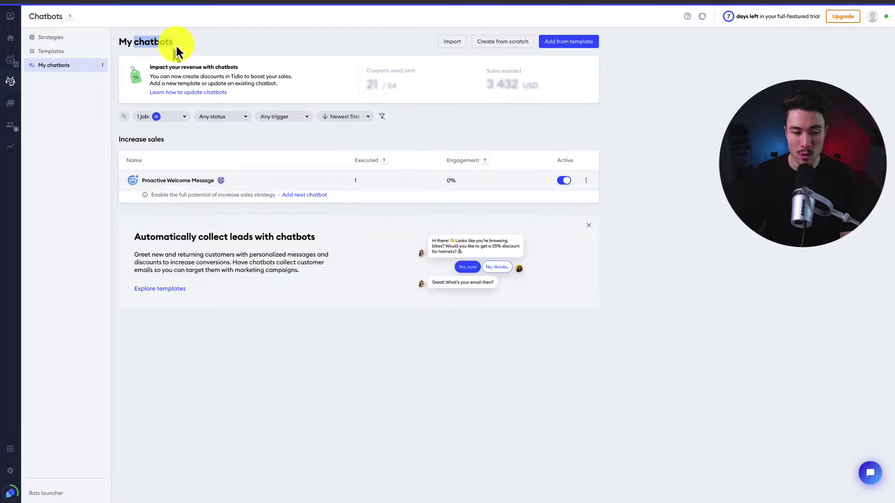
Step: Edit the Proactive Welcome Message chatbot from its options menu
click(199, 180)
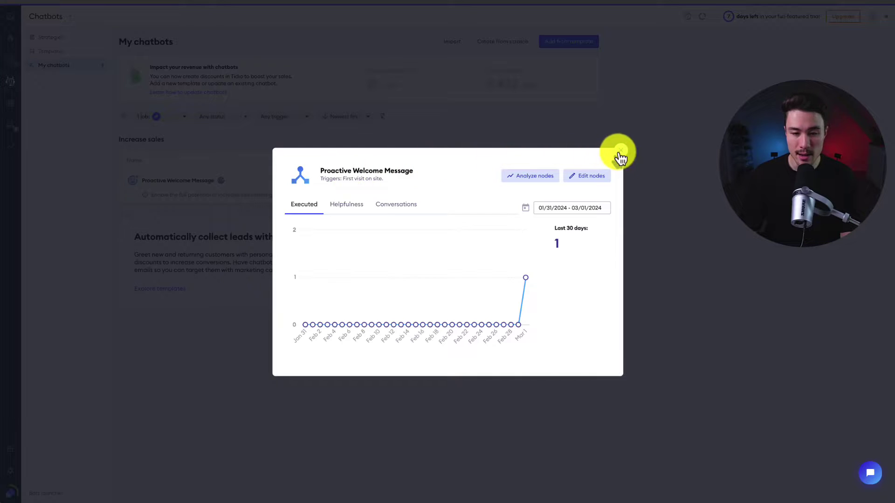
click(620, 151)
click(582, 180)
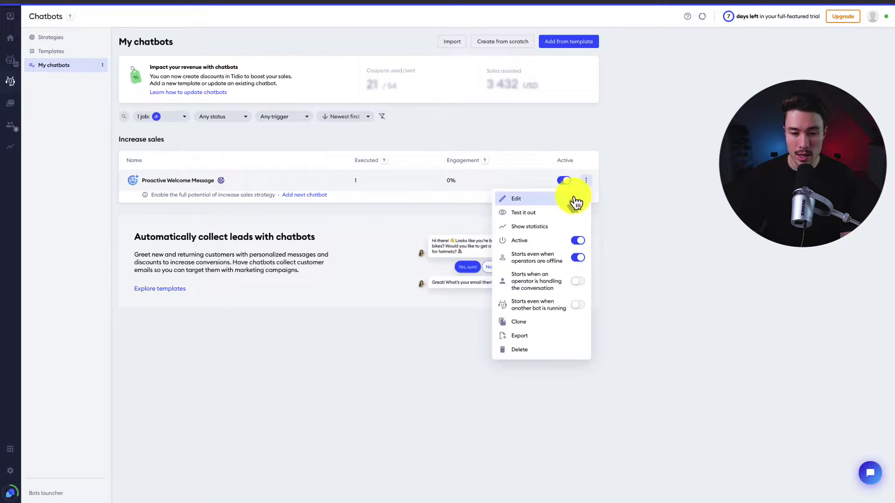
click(572, 200)
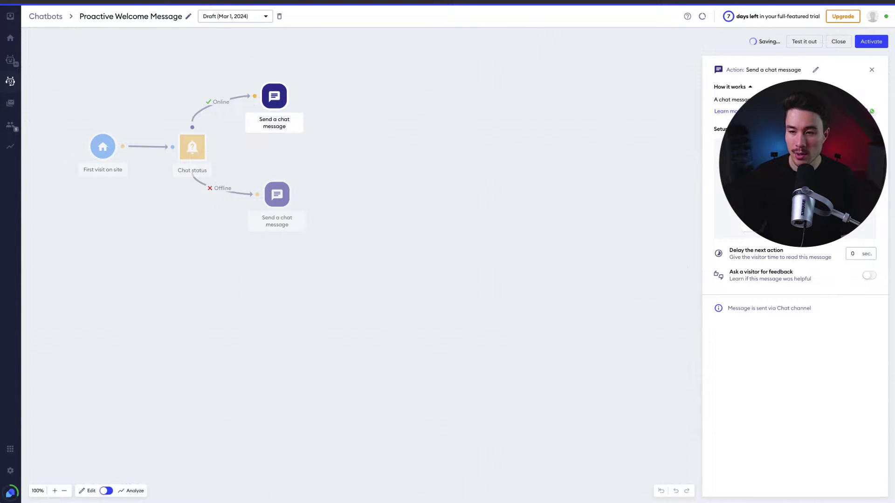
Step: Activate the welcome chatbot and open the Offline branch's chat message settings
click(862, 44)
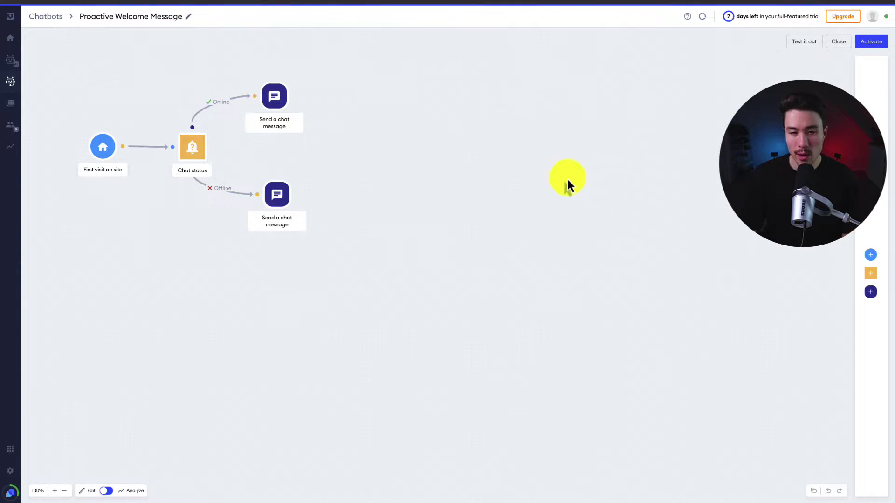
mouse_move(310, 108)
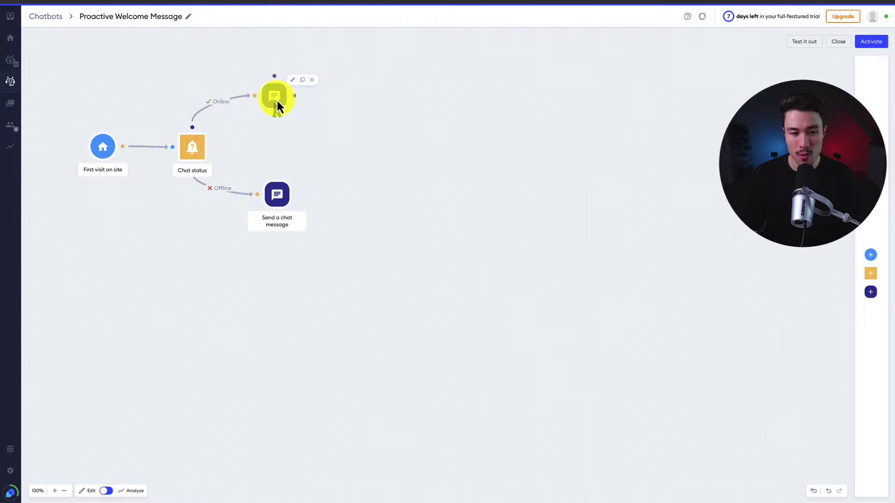
click(280, 200)
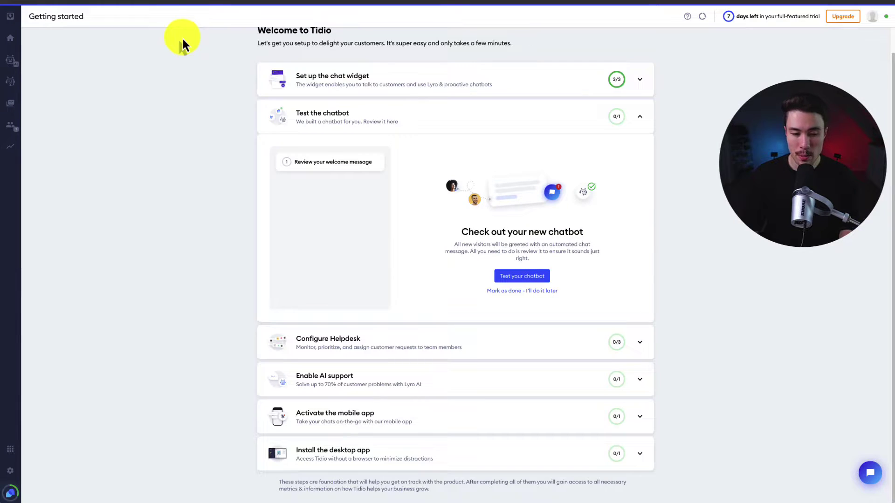
Step: Expand Enable AI support and open the Set up Lyro AI page to review its features
click(630, 379)
scroll(533, 326, down, 5)
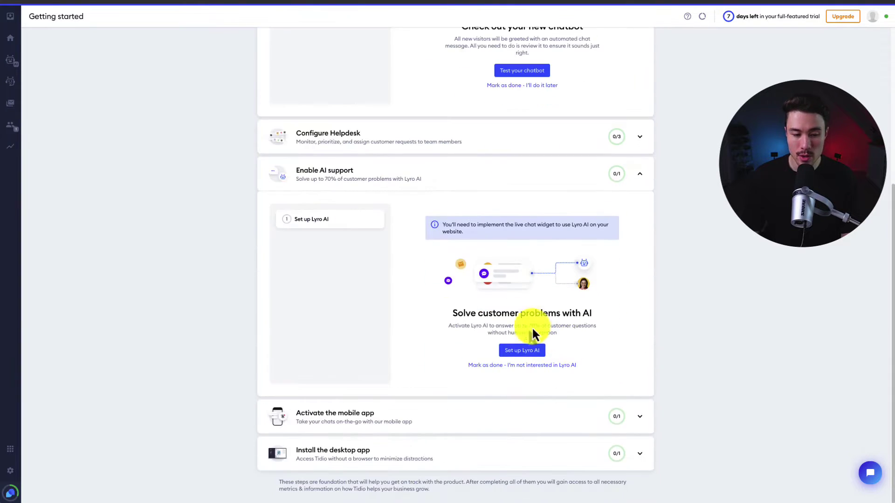
click(336, 221)
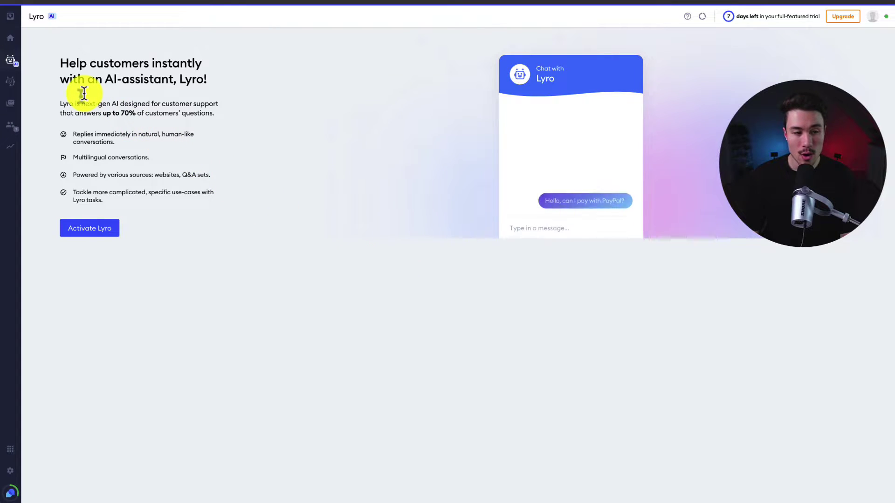
triple_click(113, 140)
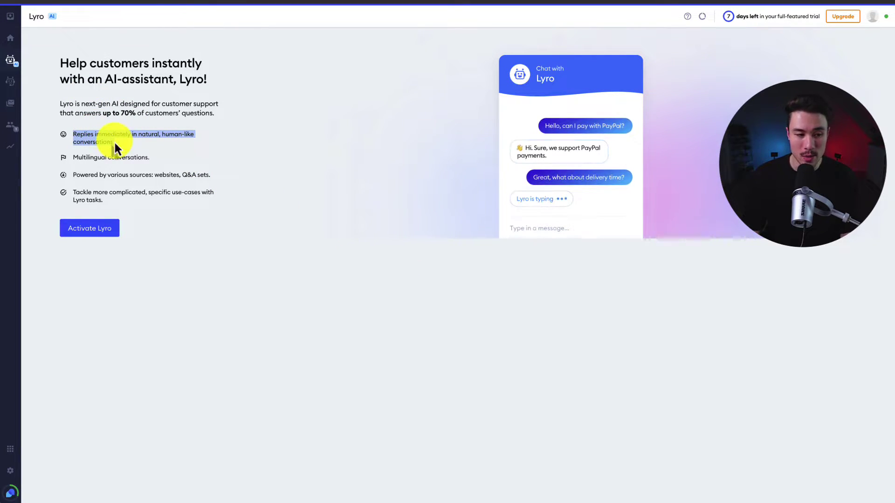
mouse_move(94, 174)
mouse_down()
mouse_move(142, 175)
mouse_move(96, 175)
mouse_up()
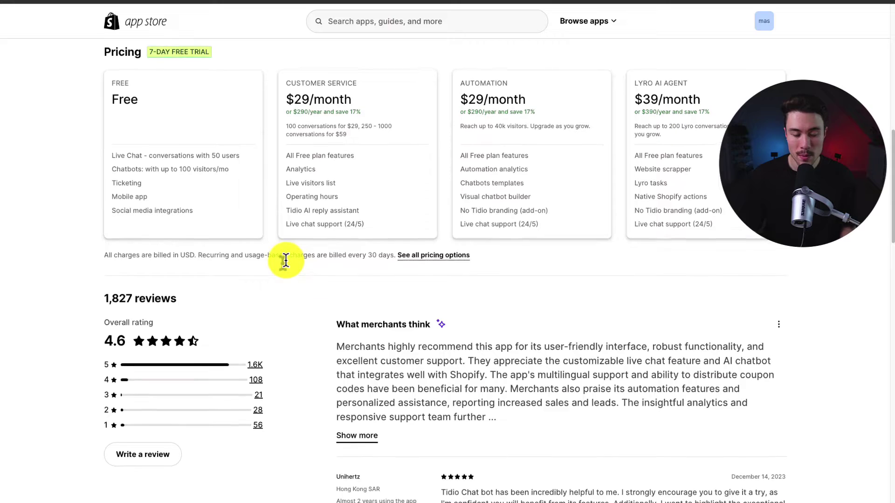
Step: Compare Tidio's pricing plans, from the Free plan to the $39 Lyro AI Agent plan
scroll(243, 256, up, 1)
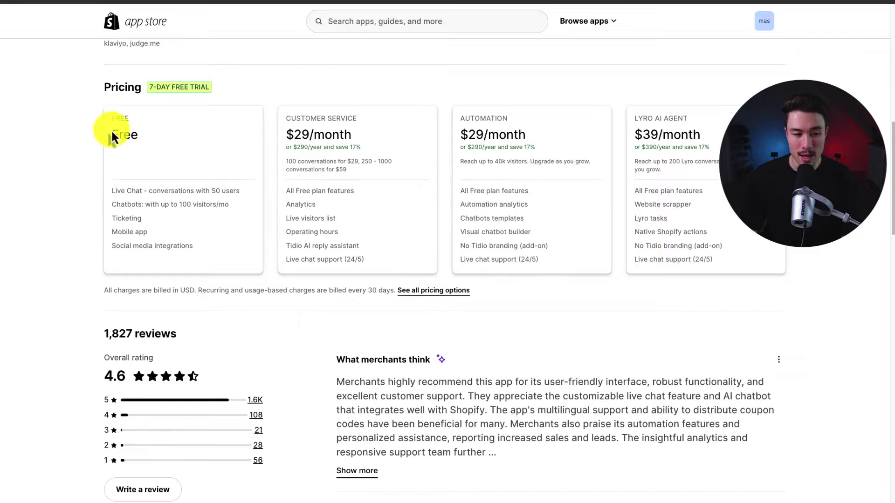
drag(111, 130, 119, 131)
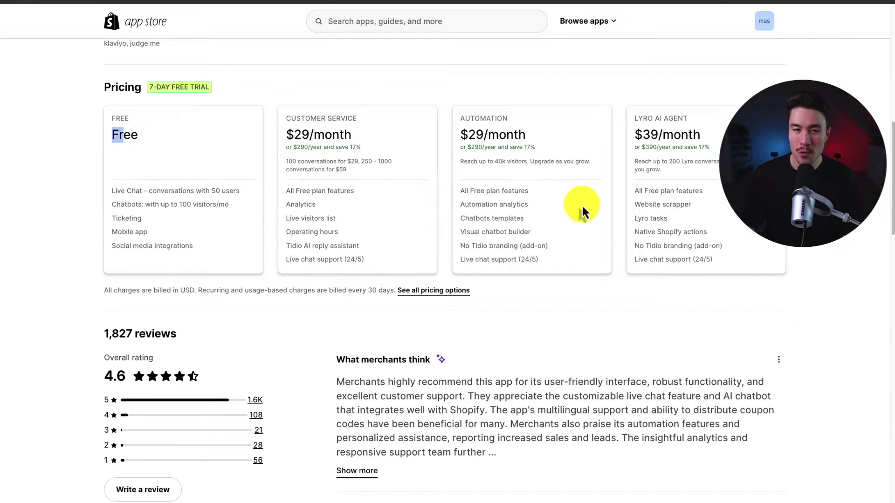
drag(643, 134, 701, 135)
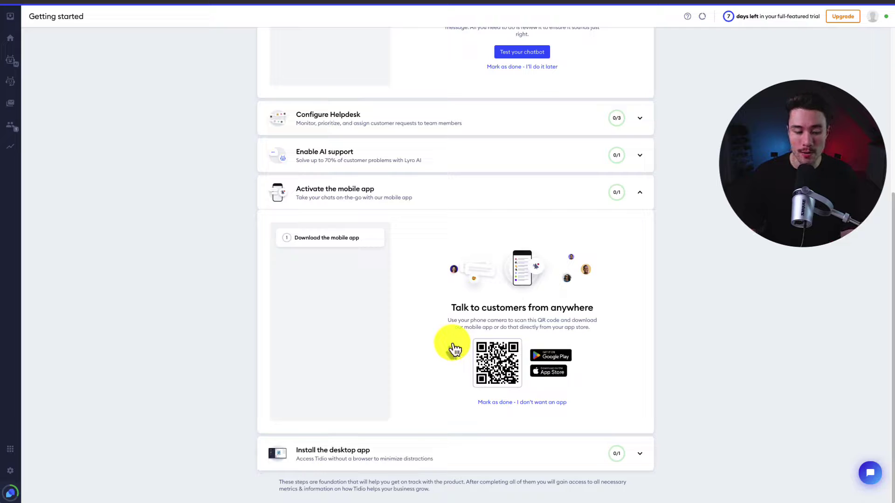
Step: Expand the Install the desktop app step and look over its download options
click(636, 454)
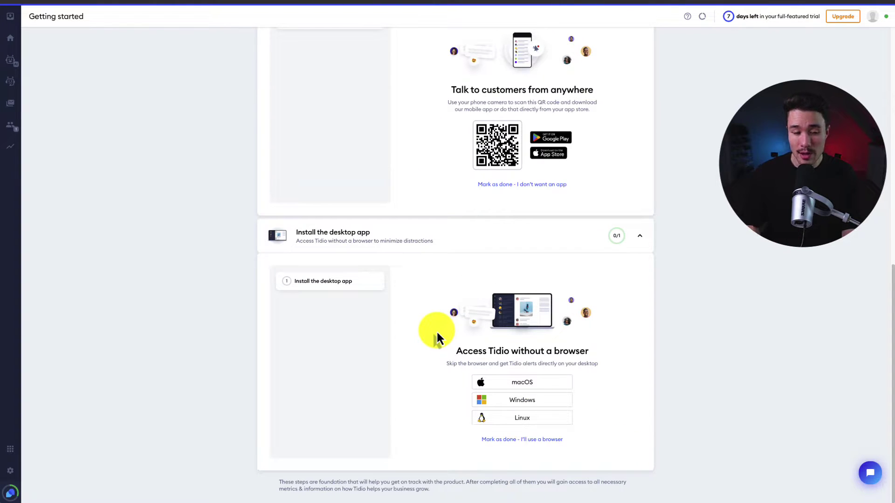
key(Tab)
key(Tab)
click(438, 336)
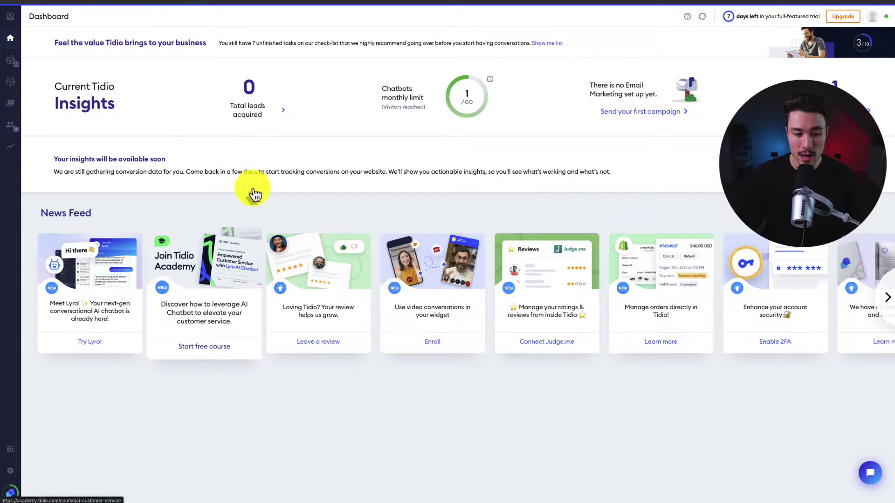
Step: Open the Inbox from the top of the left sidebar
click(10, 16)
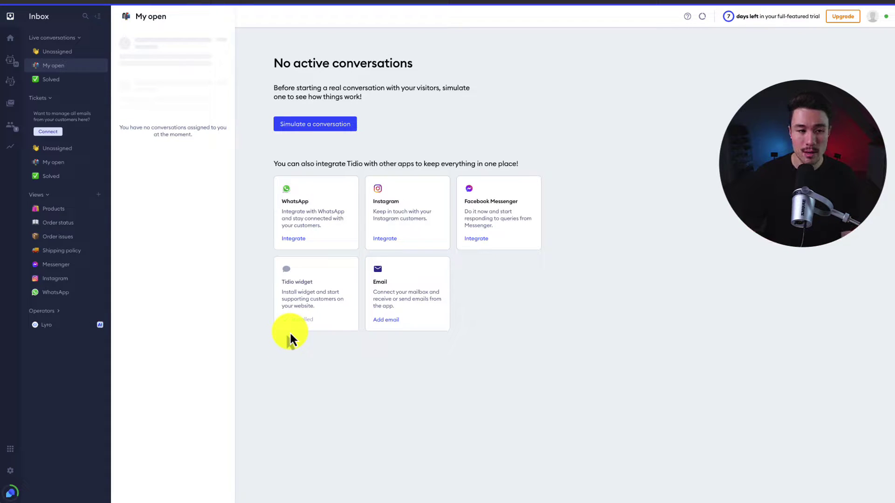
Step: Go through the Unassigned, Products and Order status views and end on the empty Shipping policy view
drag(288, 283, 305, 322)
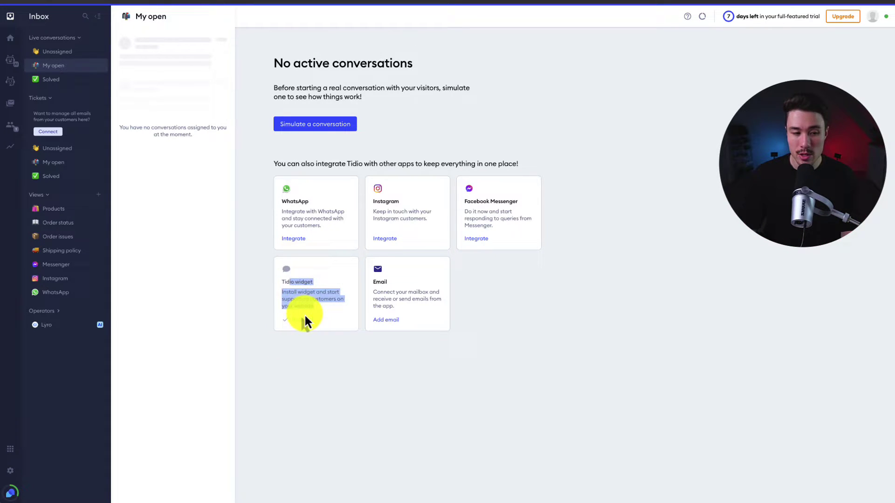
click(77, 52)
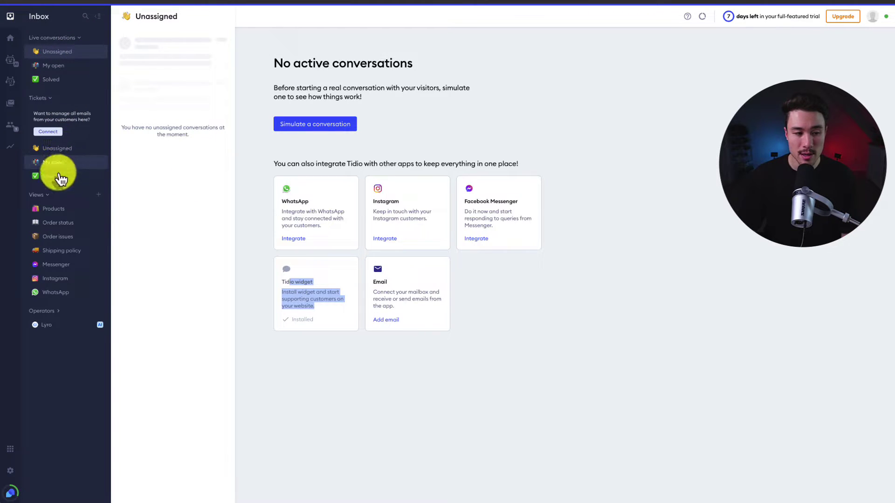
click(59, 211)
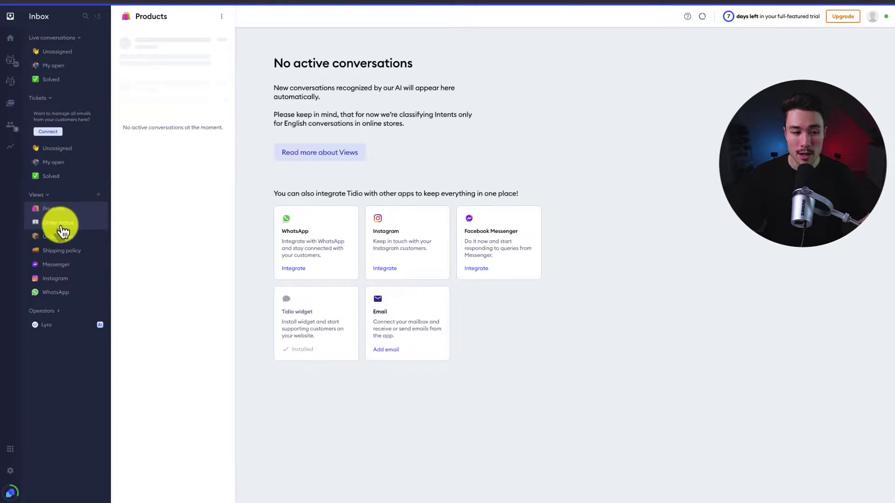
click(60, 223)
click(64, 252)
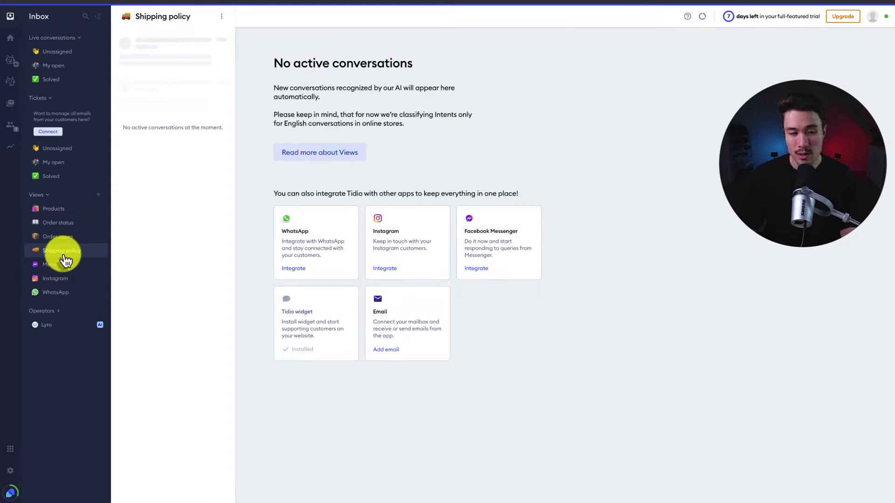
Step: Check the Lyro AI-assistant page, then open the My chatbots list under Chatbots
click(14, 63)
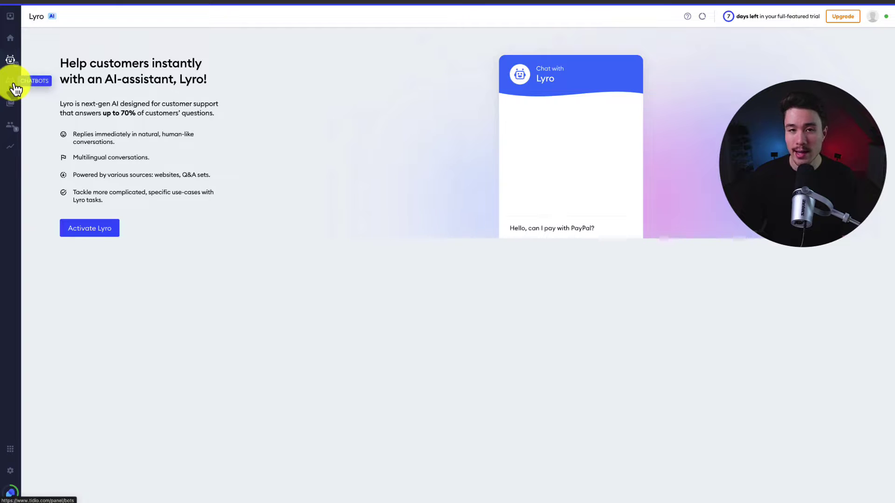
click(14, 85)
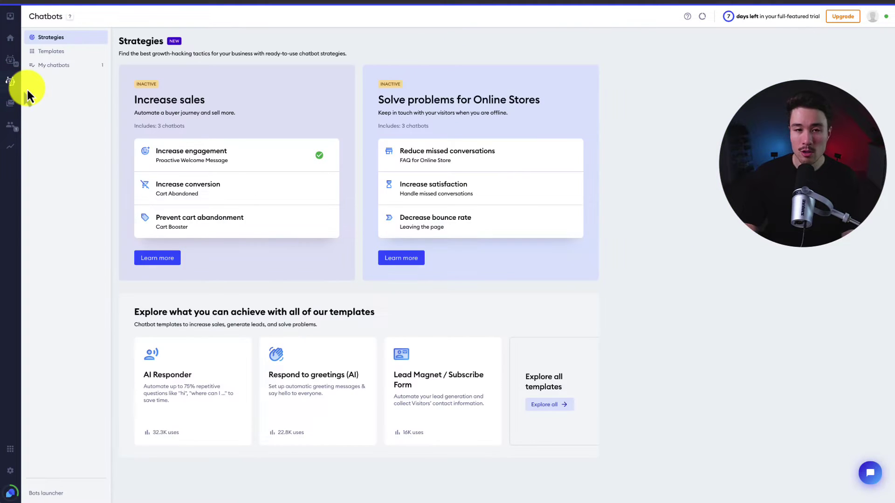
click(84, 69)
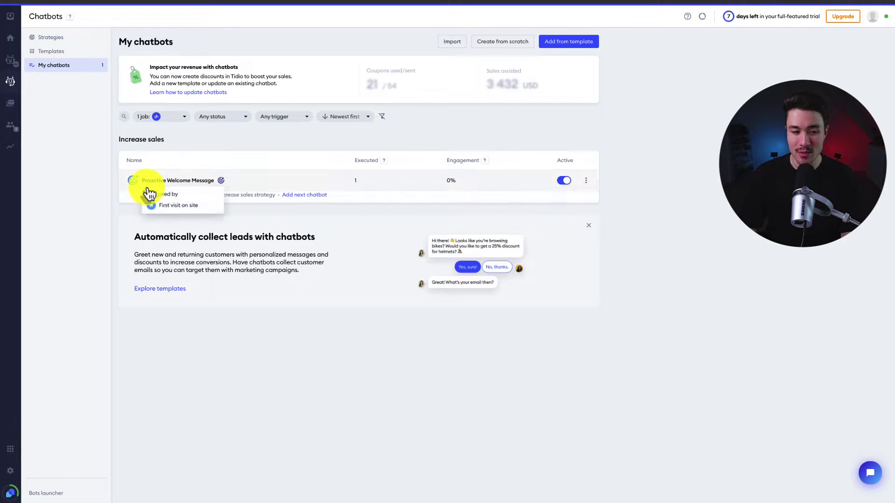
Step: Look through chatbot Templates, then return to Strategies and review the Increase sales bundle
click(70, 39)
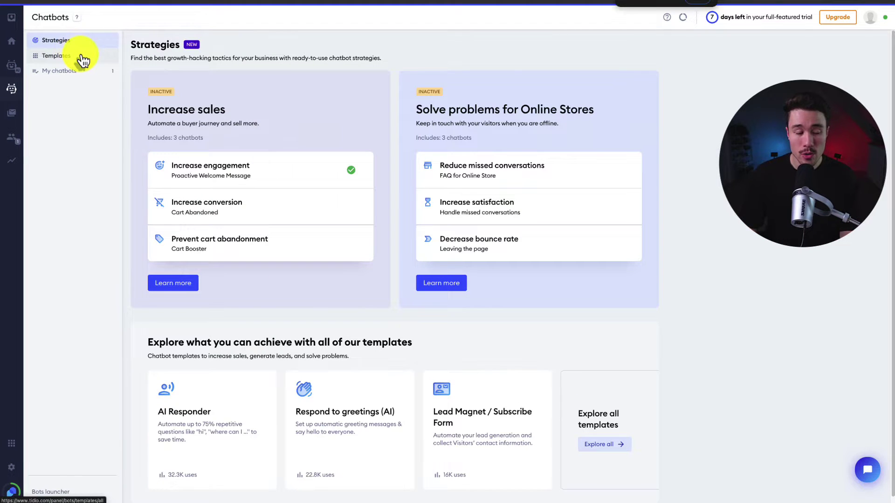
click(83, 59)
click(74, 43)
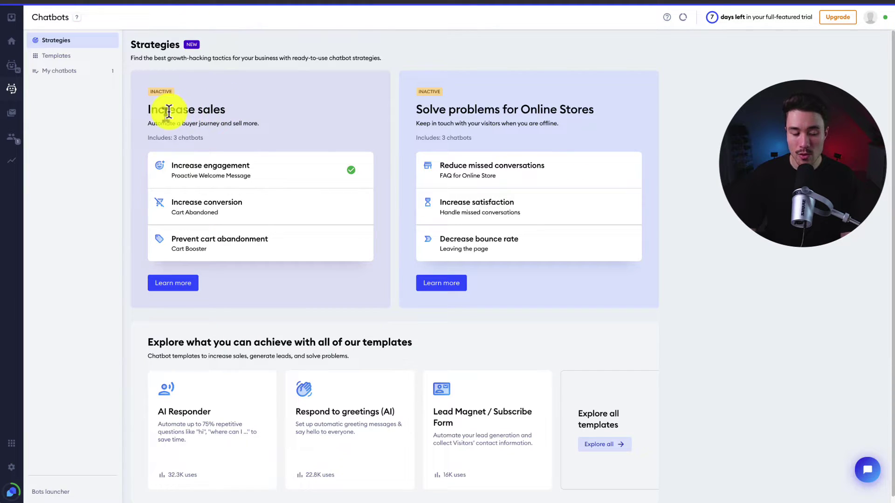
drag(168, 111, 236, 114)
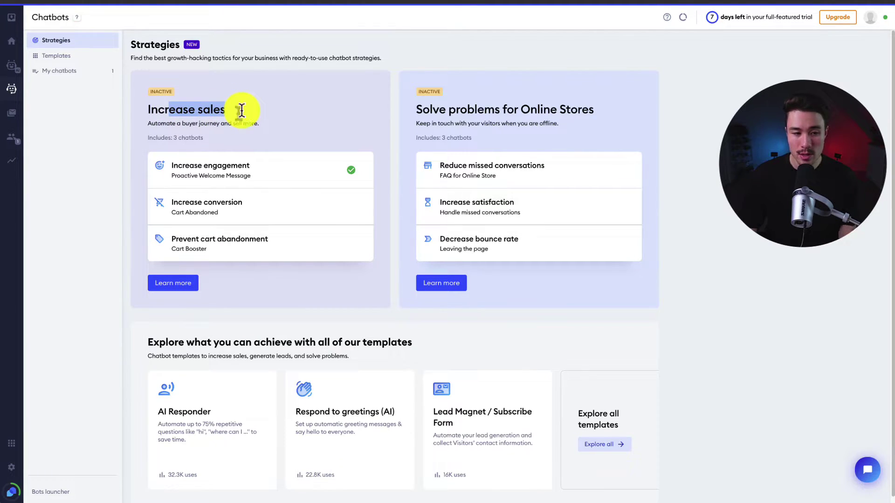
click(188, 125)
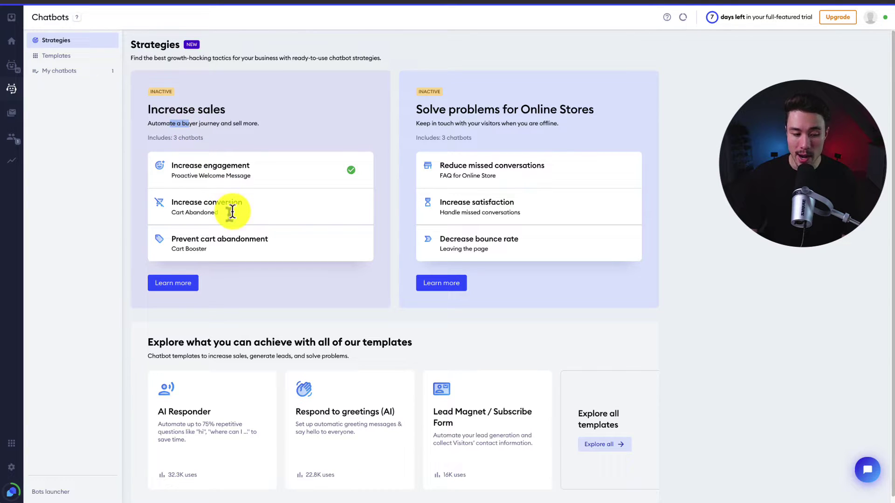
scroll(233, 212, down, 1)
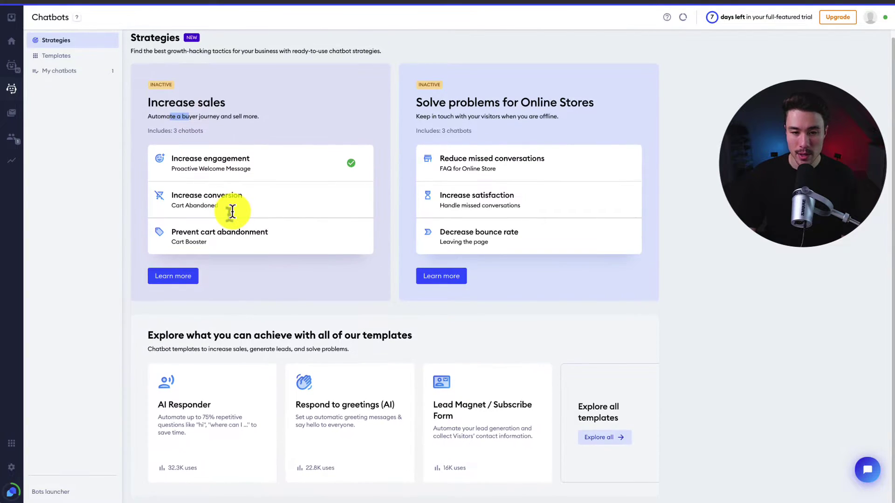
Step: Open the Increase sales strategy details and start using it, reviewing the Cart Abandoned setup
click(195, 277)
click(286, 182)
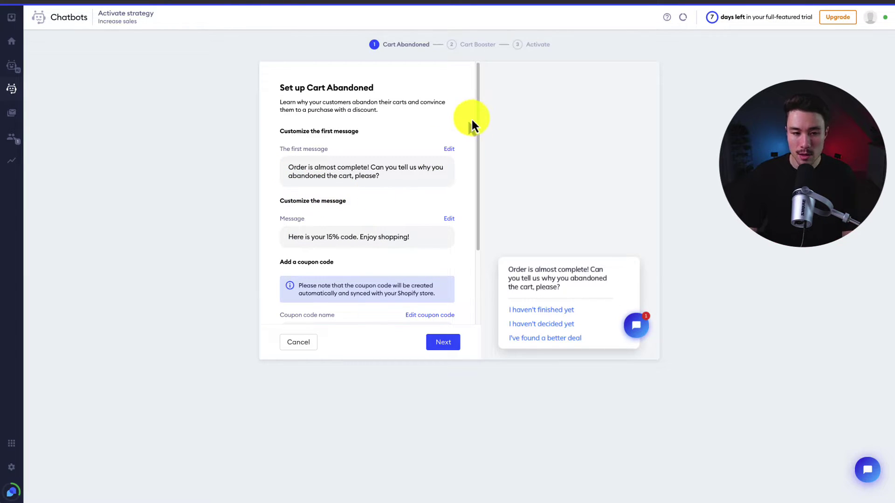
drag(479, 125, 479, 197)
drag(311, 136, 387, 138)
Step: Review Cart Booster's 10% Save10 discount and activate the strategy
click(443, 345)
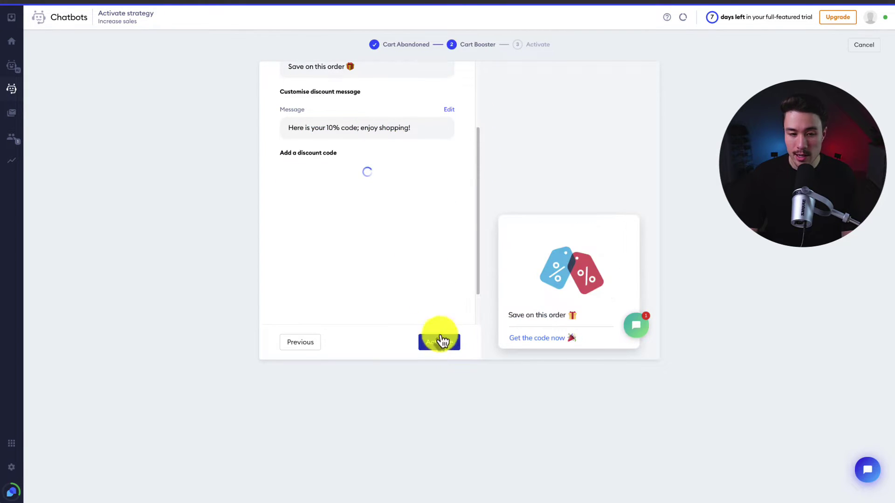
scroll(413, 288, up, 5)
drag(279, 88, 337, 121)
scroll(343, 133, down, 5)
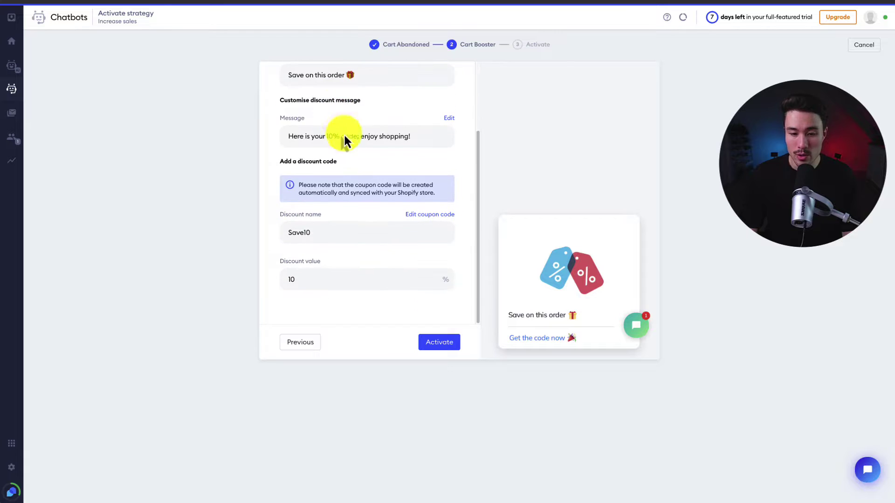
click(438, 343)
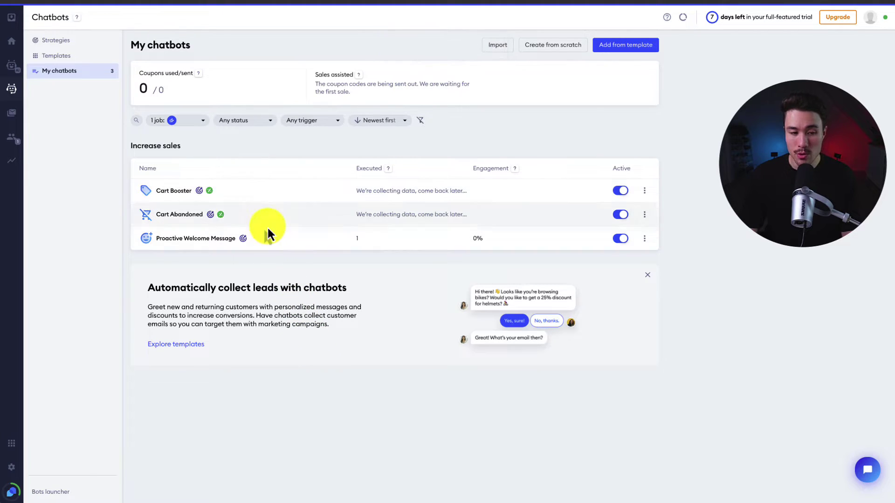
click(94, 42)
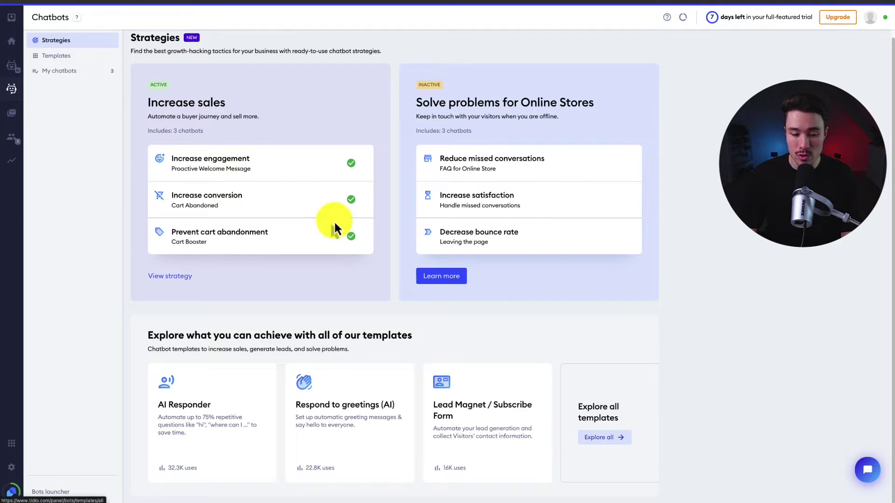
click(624, 443)
scroll(509, 273, down, 14)
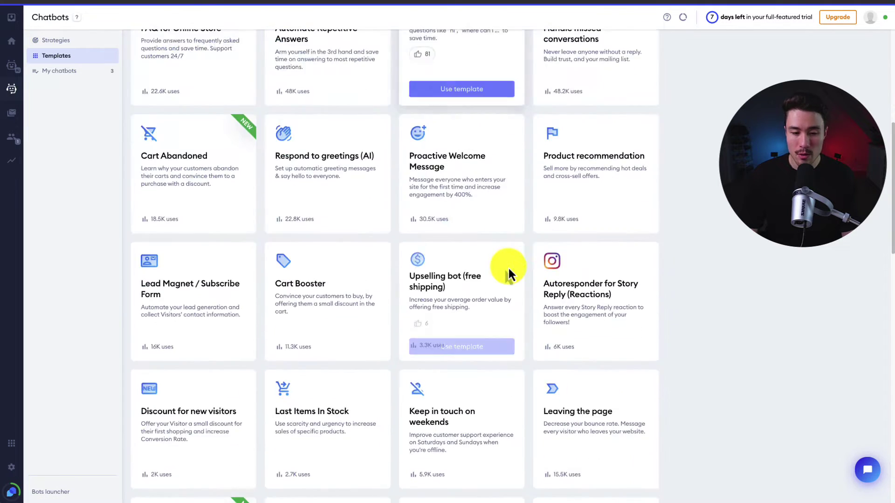
scroll(509, 270, down, 10)
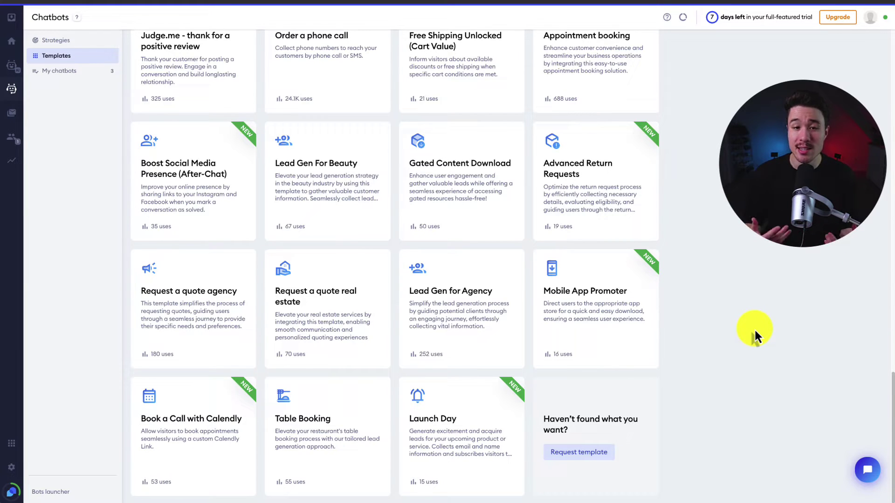
click(93, 72)
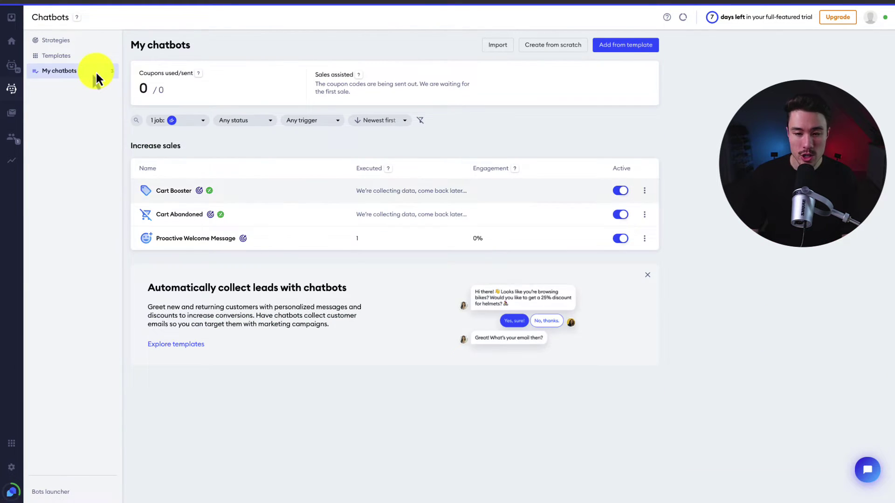
Step: Switch off Cart Booster and delete the Cart Abandoned chatbot
click(621, 190)
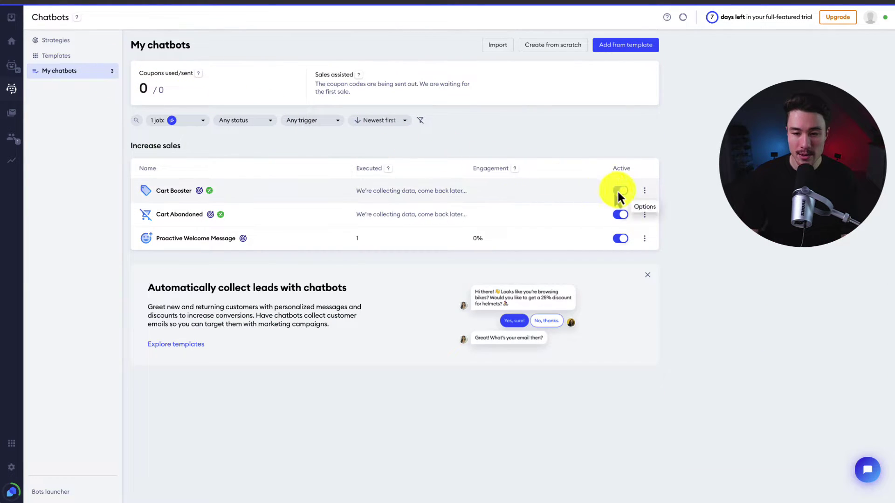
click(645, 215)
click(593, 401)
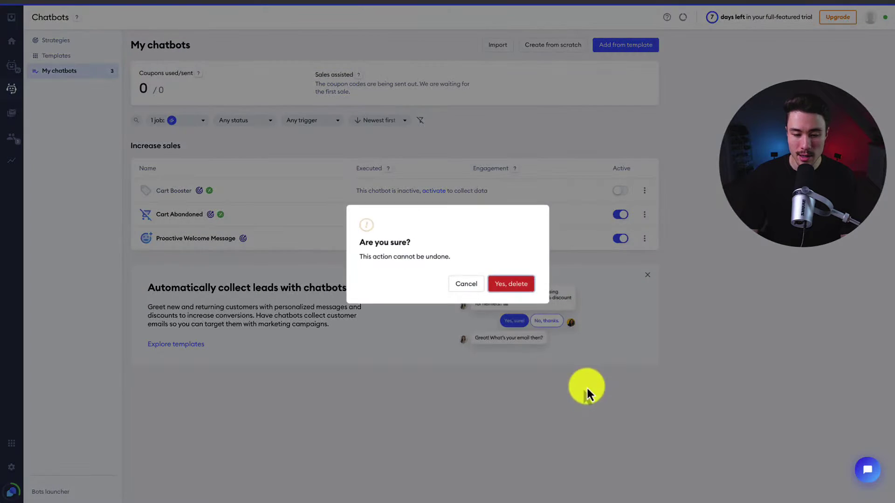
click(518, 286)
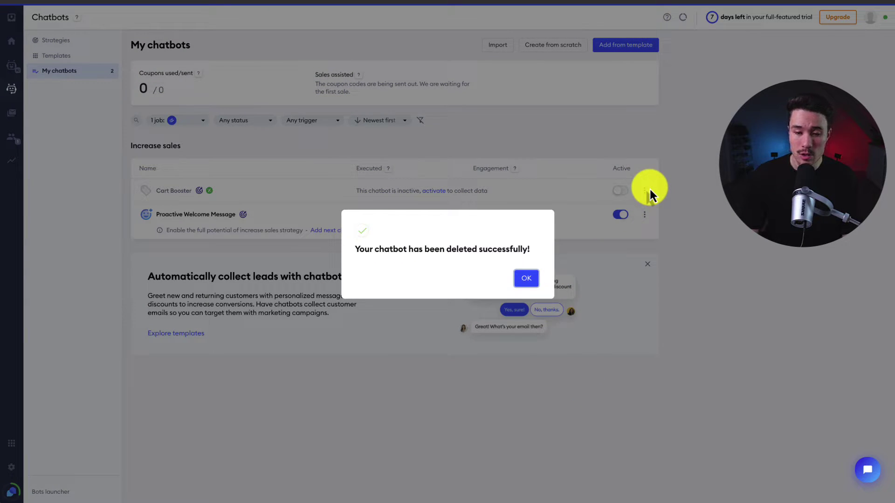
click(648, 190)
Step: Delete the Cart Booster chatbot as well and dismiss the confirmation
click(645, 214)
click(593, 401)
click(531, 291)
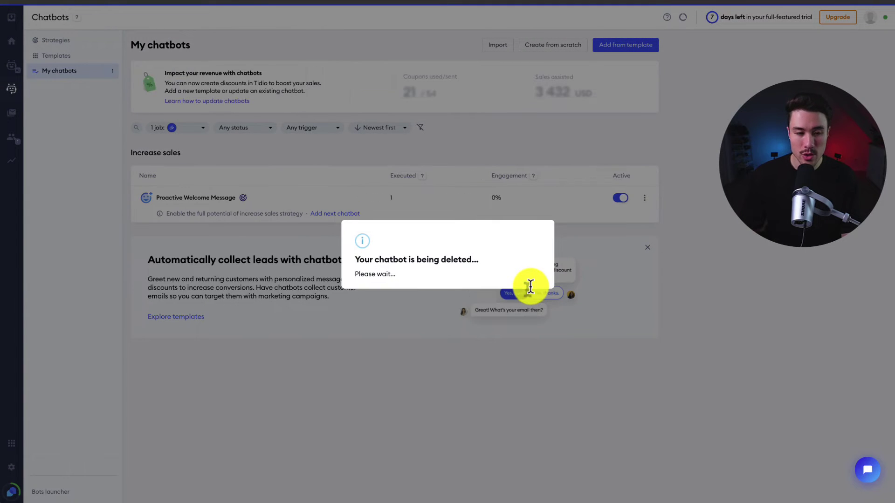
click(522, 279)
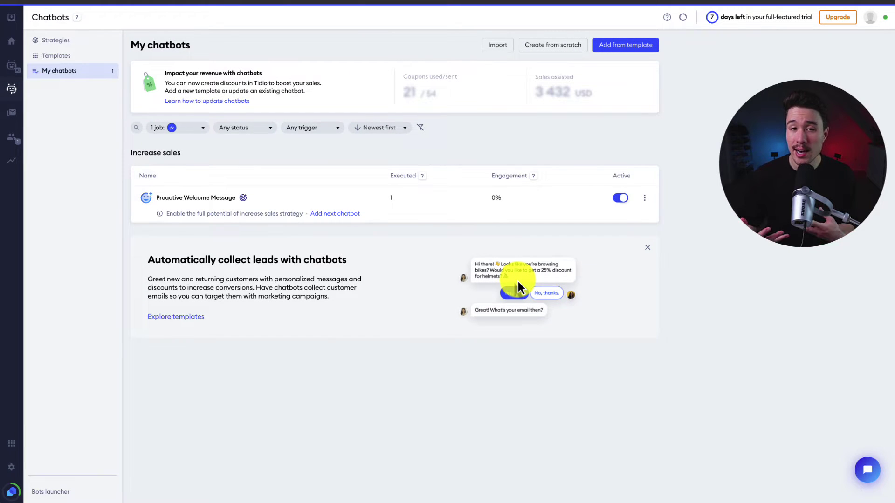
Step: Open Email Marketing and look through Automated flows, the Campaigns gallery and My added campaigns
click(12, 113)
click(57, 56)
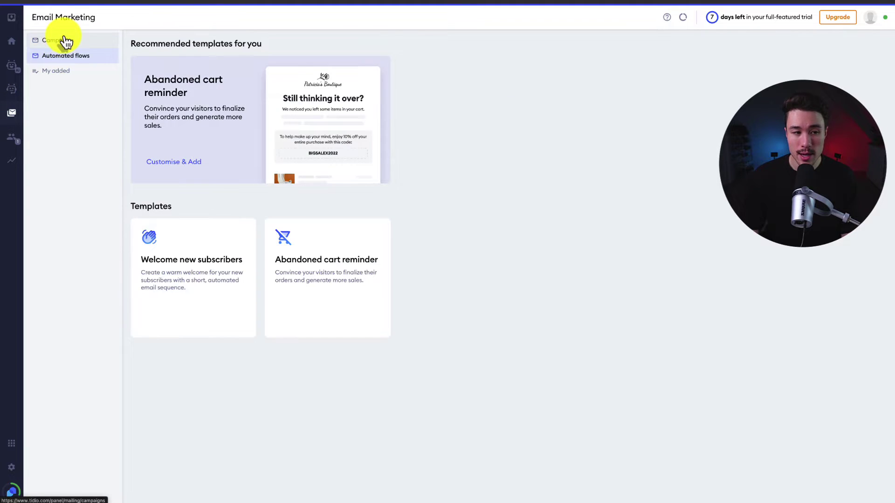
click(66, 41)
click(56, 70)
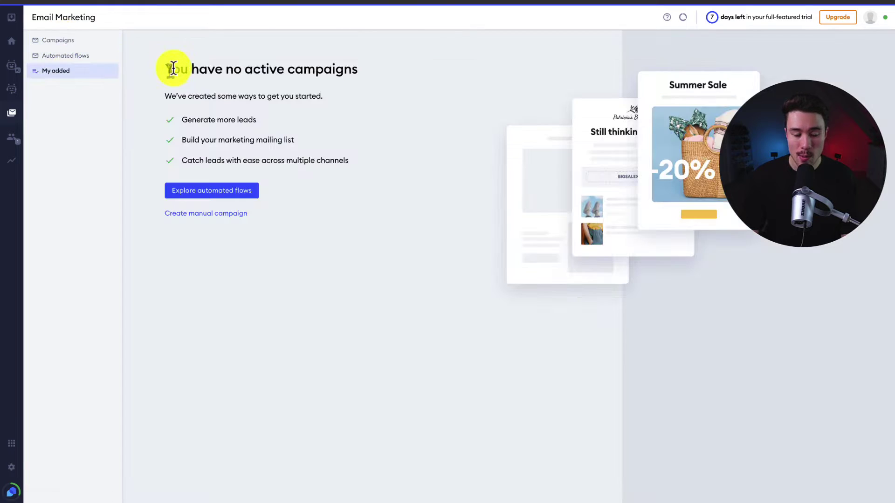
drag(187, 67, 357, 70)
click(60, 40)
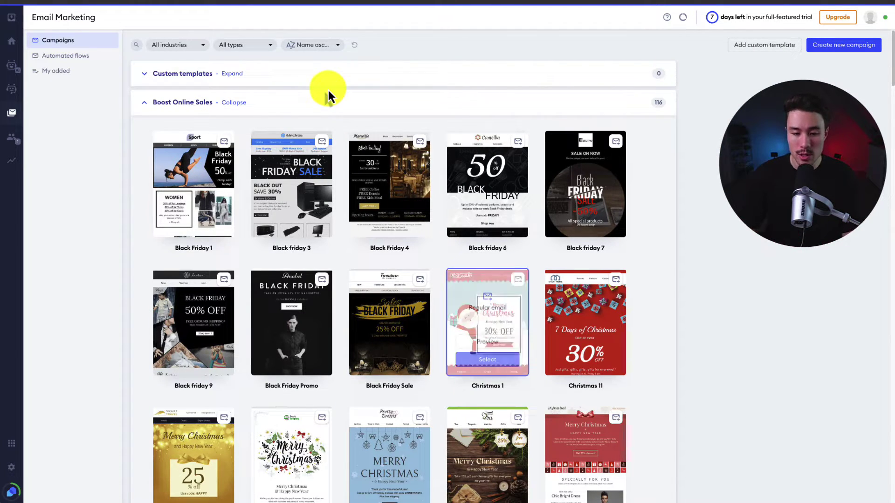
Step: Scroll through the campaign template gallery, then switch to the Automated flows templates
scroll(487, 322, down, 1)
scroll(683, 273, down, 2)
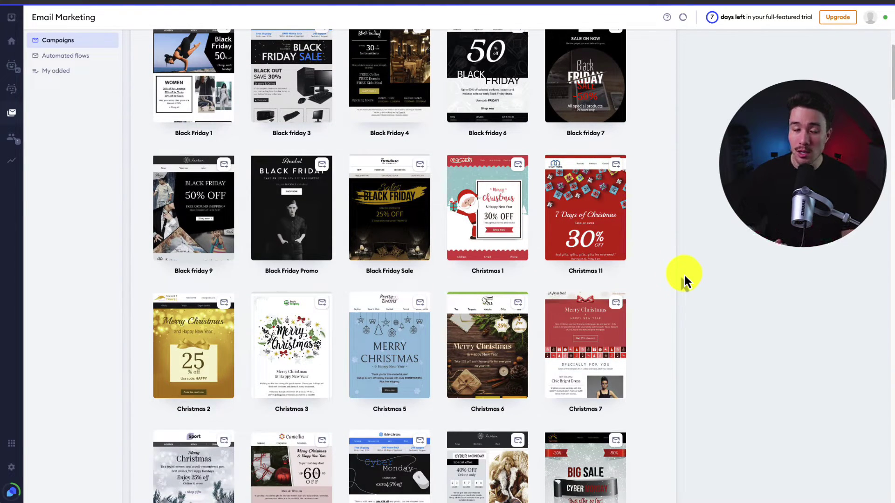
scroll(684, 273, down, 1)
scroll(499, 190, down, 7)
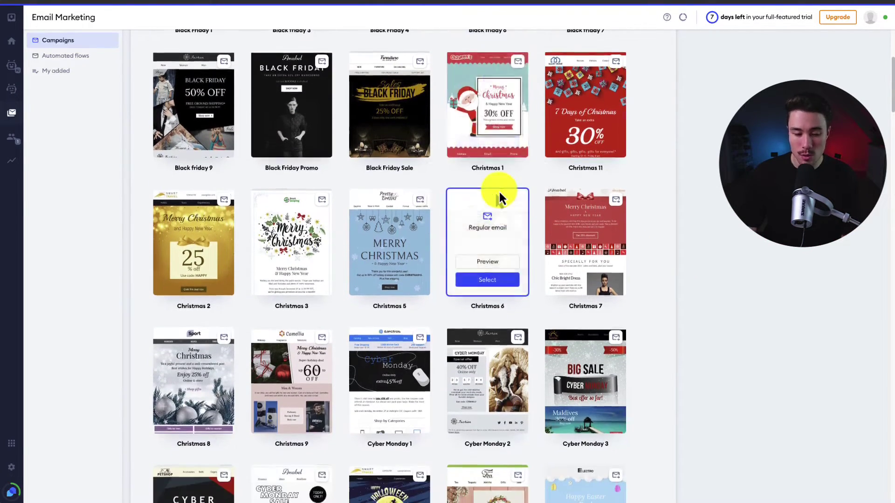
scroll(499, 195, down, 9)
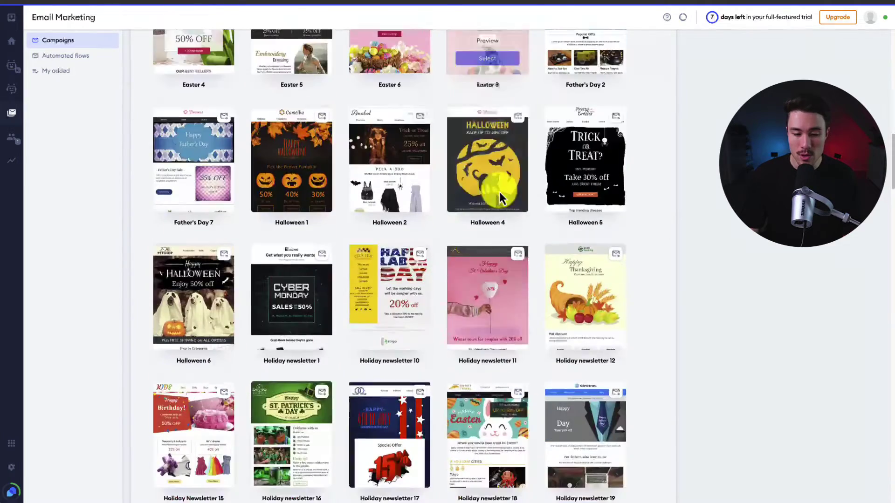
click(65, 56)
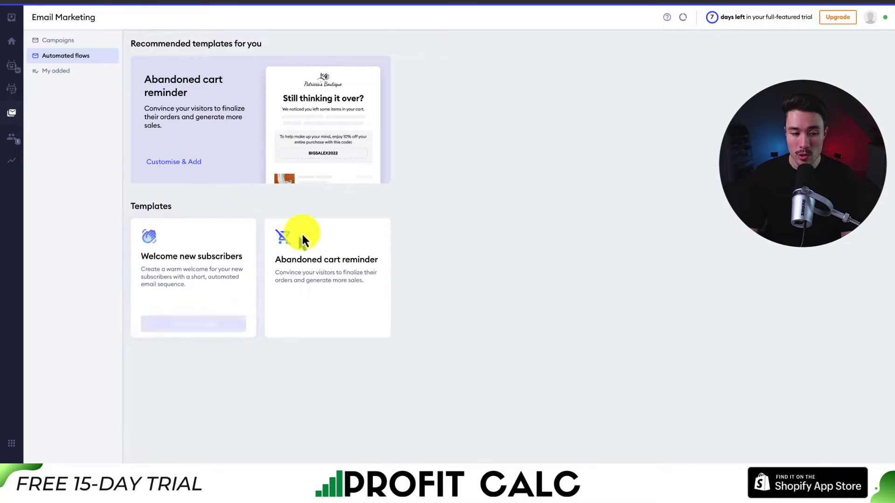
Step: Look over the recommended Abandoned cart reminder template on the Automated flows page
mouse_move(314, 238)
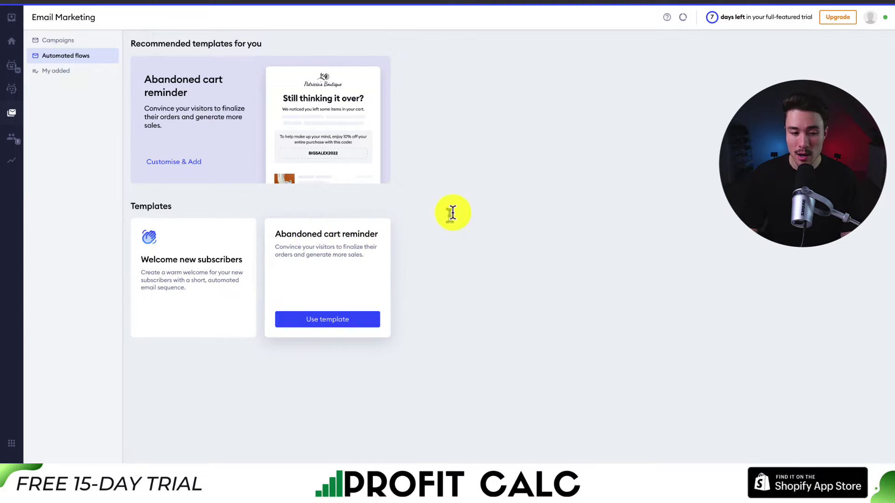
mouse_move(345, 272)
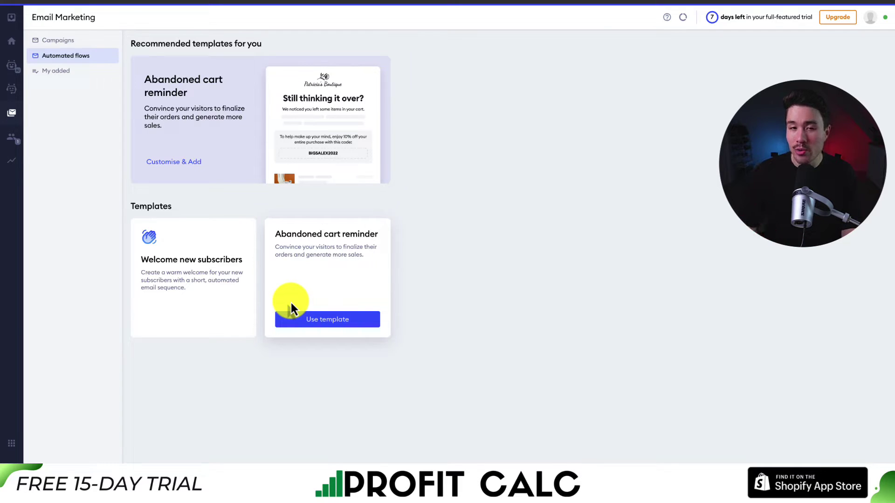
Step: Browse the Customers page's All contacts, Subscribers and Now live lists, then open Analytics
click(11, 136)
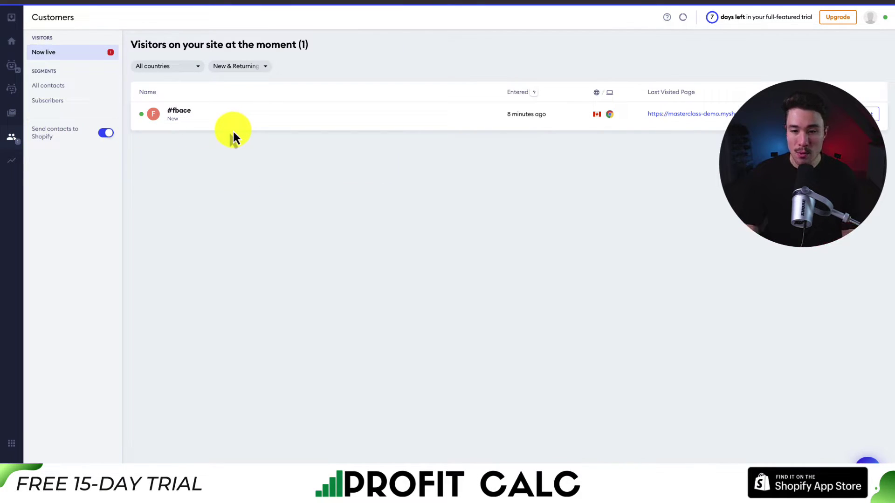
click(76, 89)
click(70, 102)
click(37, 52)
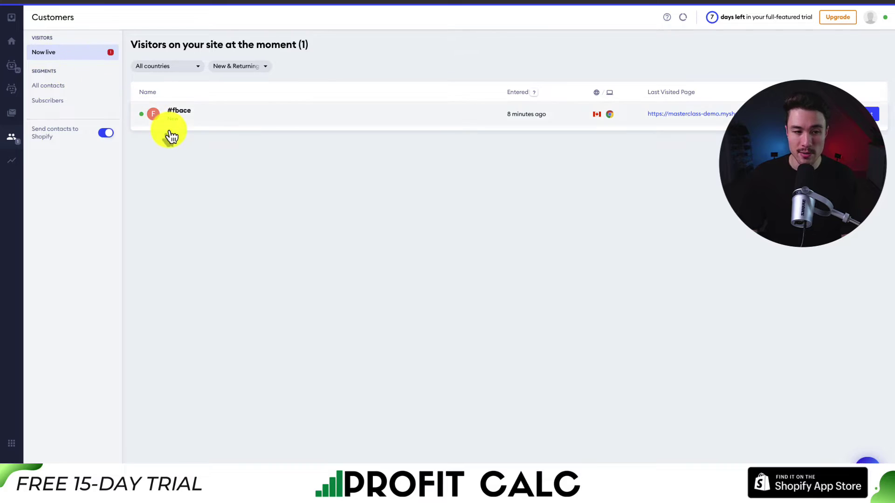
triple_click(44, 131)
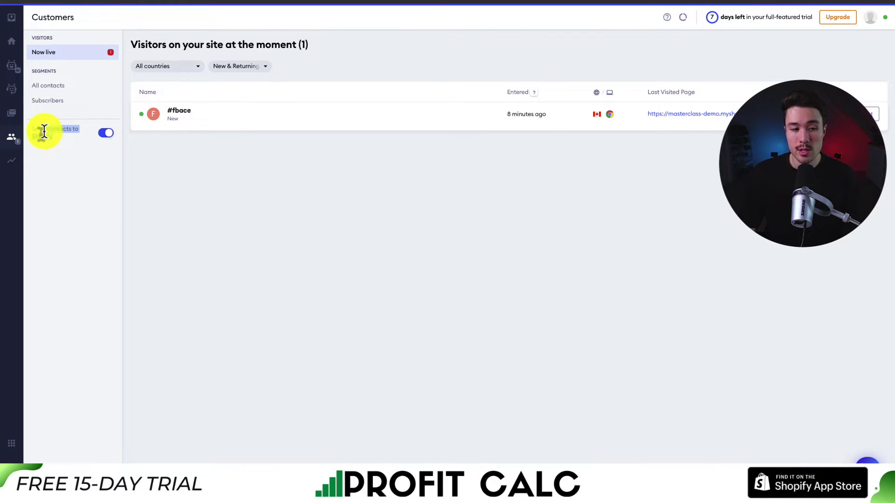
click(12, 160)
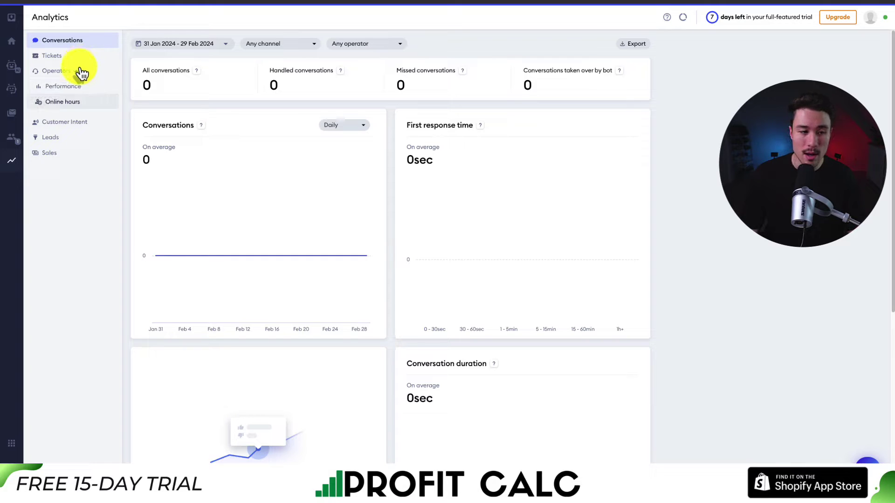
Step: Move through the Customer Intent and Leads analytics pages to the Sales report
click(70, 122)
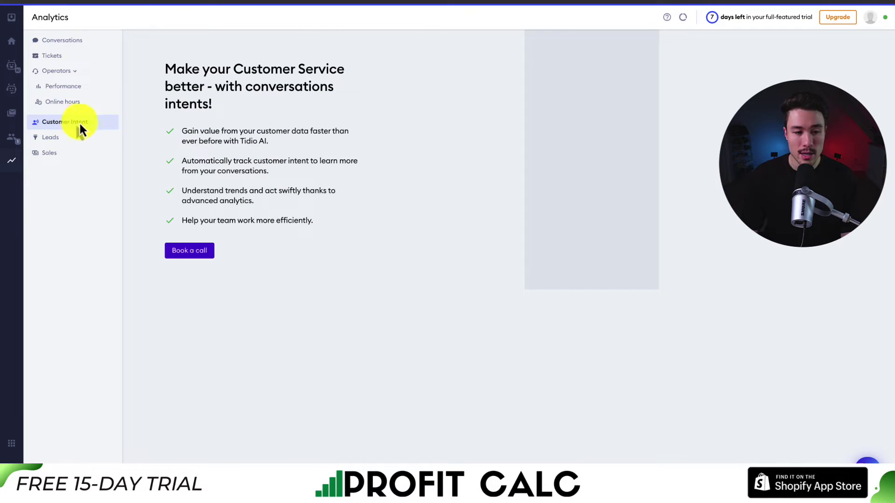
triple_click(213, 134)
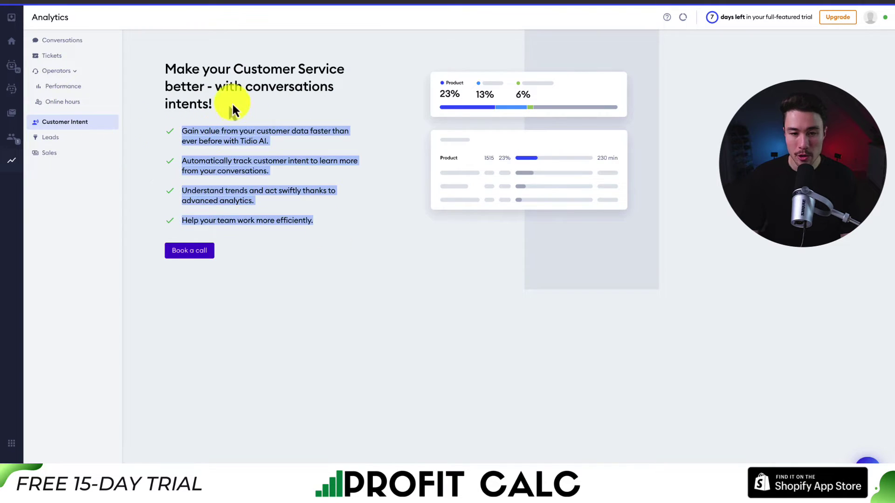
click(91, 137)
click(91, 153)
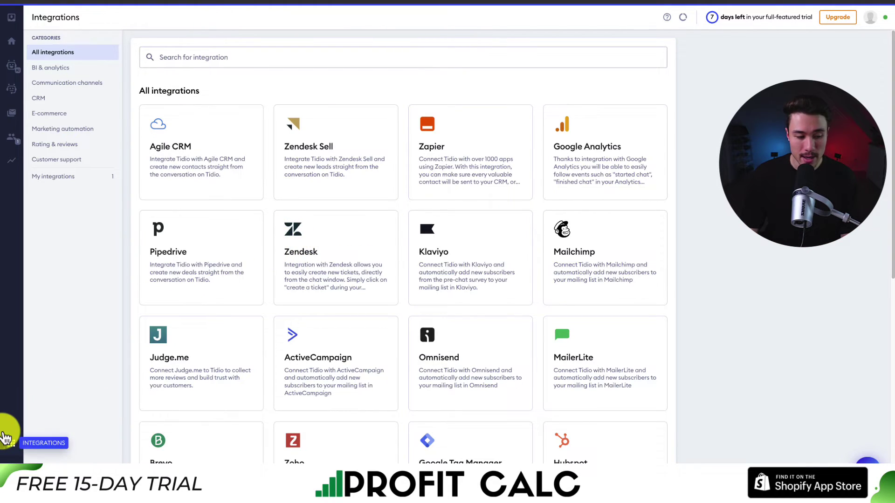
Step: Scroll through the integrations grid, then go to the Live Chat Appearance settings
scroll(59, 423, down, 10)
scroll(568, 303, up, 3)
scroll(568, 303, up, 5)
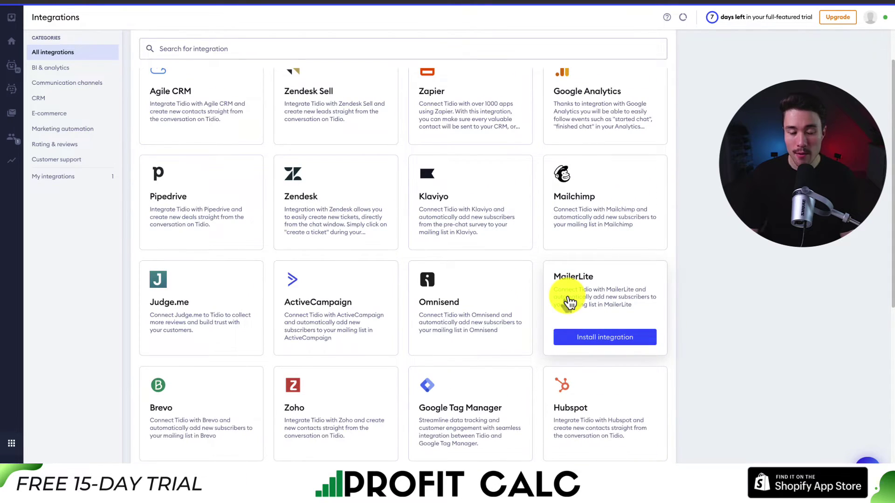
scroll(569, 303, up, 2)
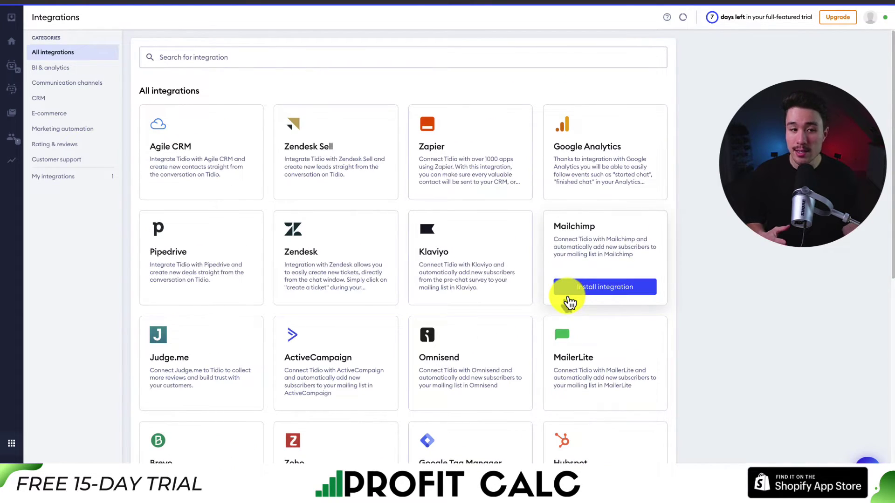
click(9, 462)
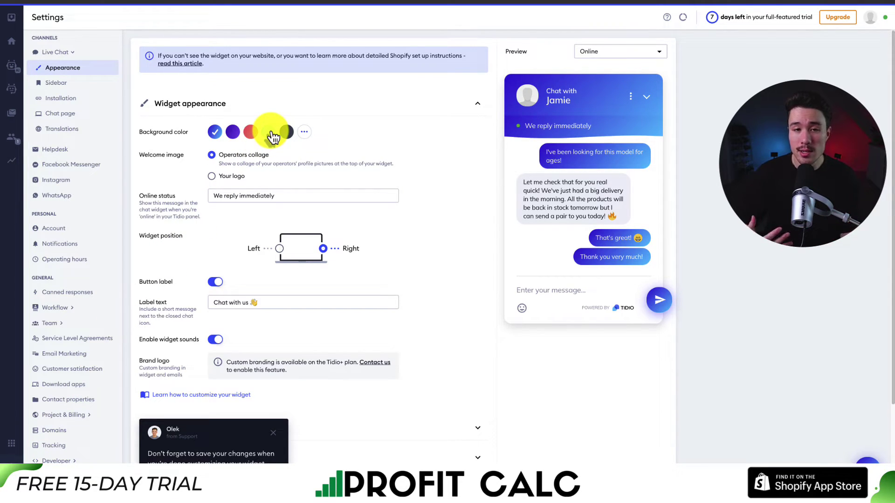
Step: Make the chat widget background purple
click(233, 132)
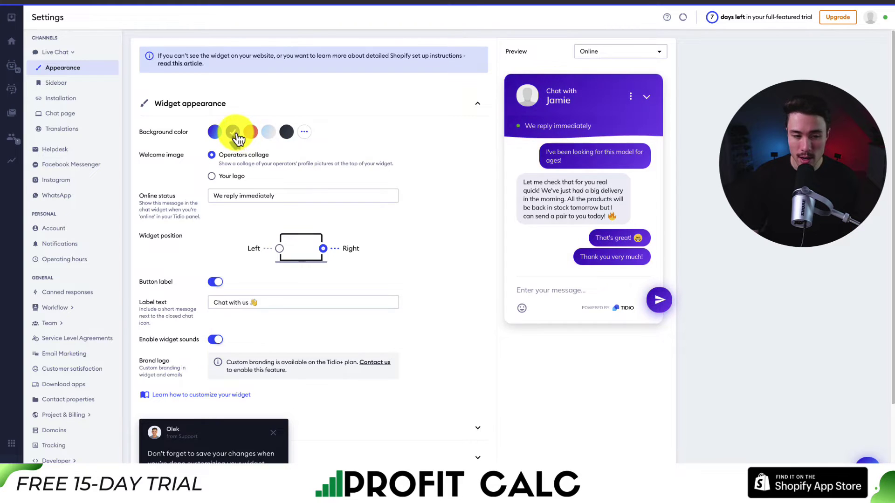
scroll(248, 141, down, 1)
scroll(250, 142, down, 3)
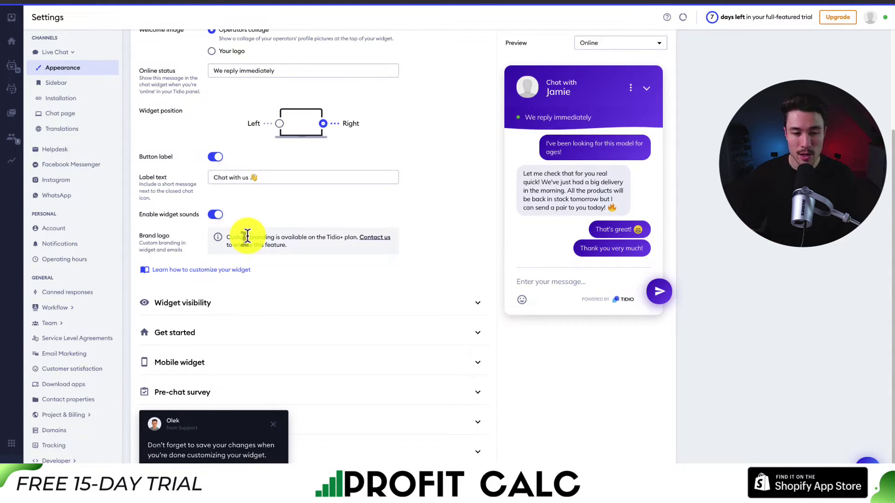
drag(249, 238, 306, 253)
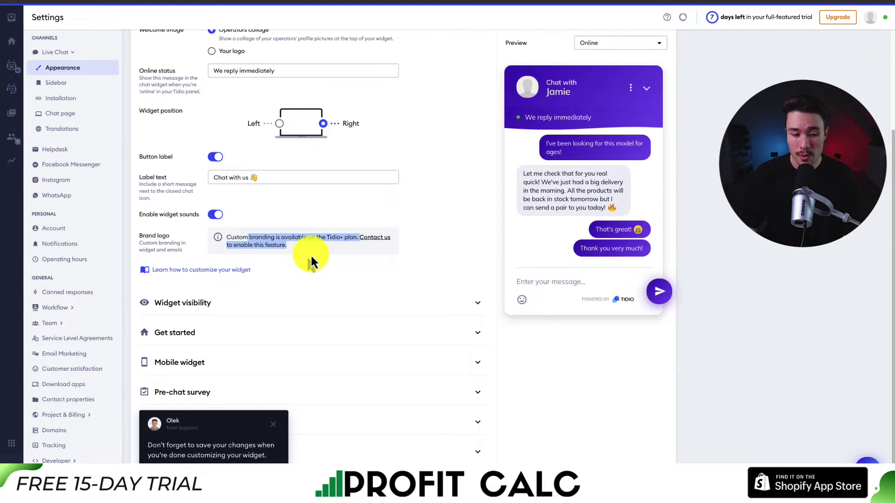
Step: Shrink the mobile widget's chat button to small under Widget visibility settings
click(263, 303)
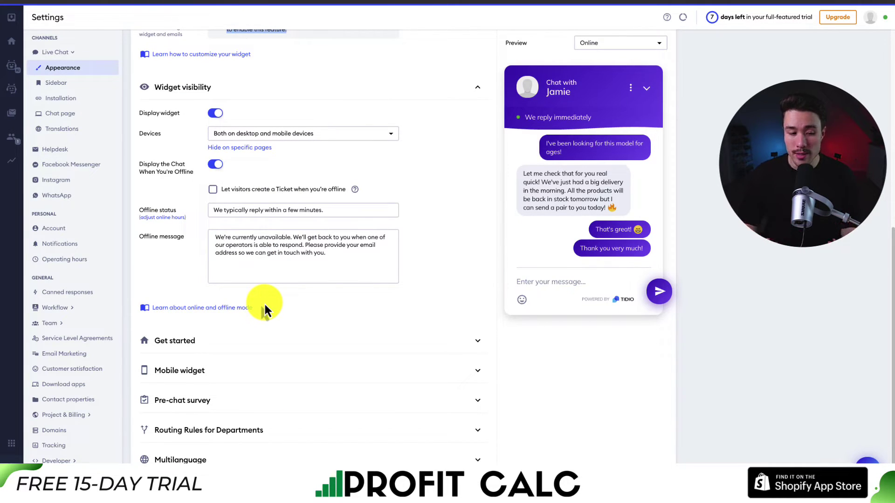
click(192, 370)
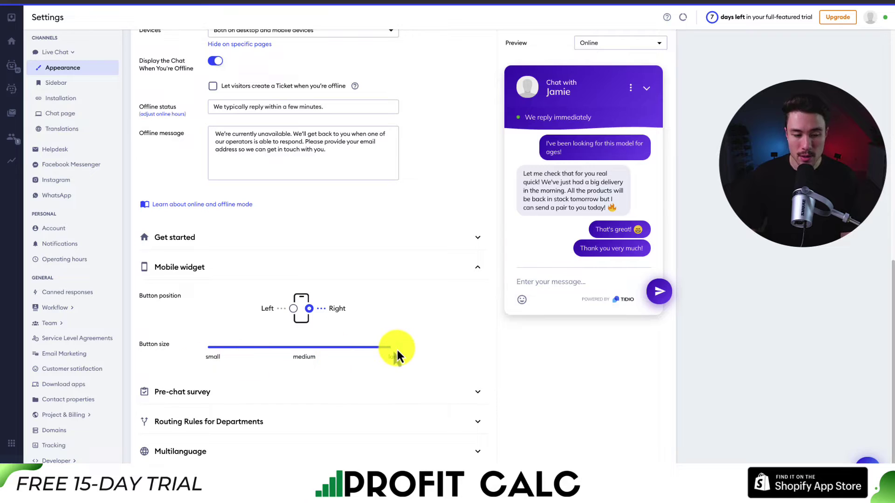
drag(399, 354, 208, 348)
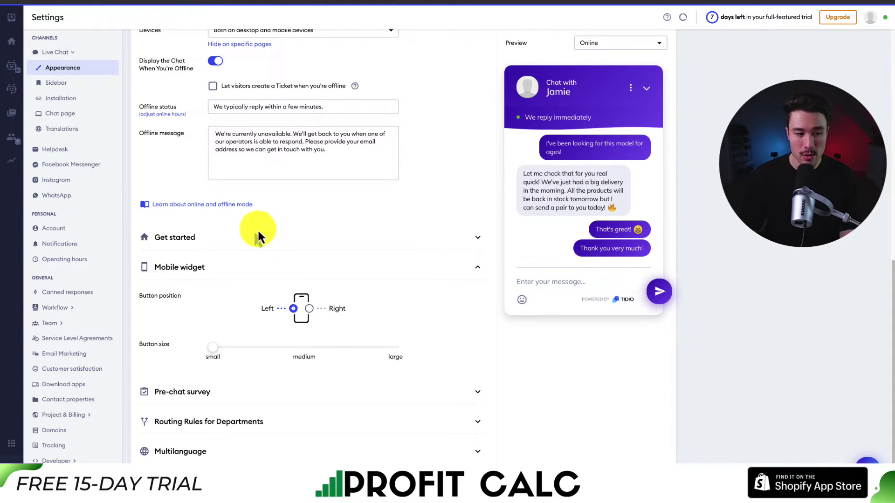
click(83, 113)
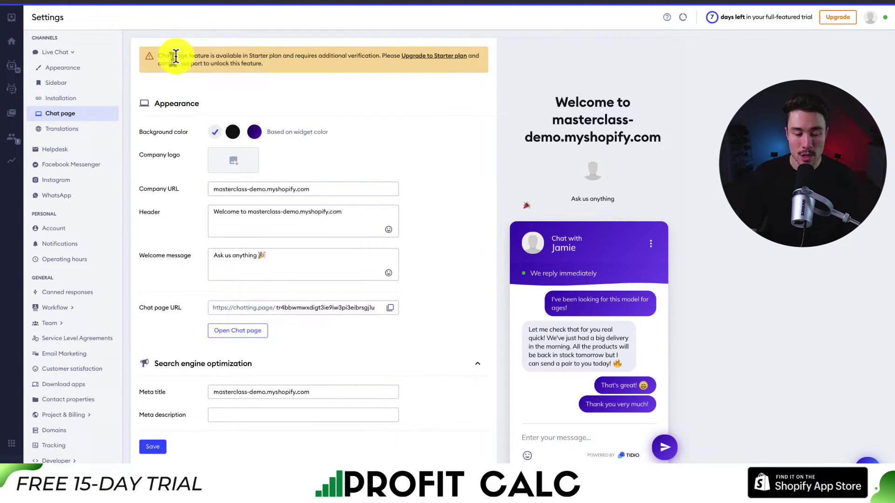
Step: Switch the chat page background from purple to black, then scroll through the widget translation phrases
drag(177, 56, 350, 56)
click(350, 57)
click(254, 132)
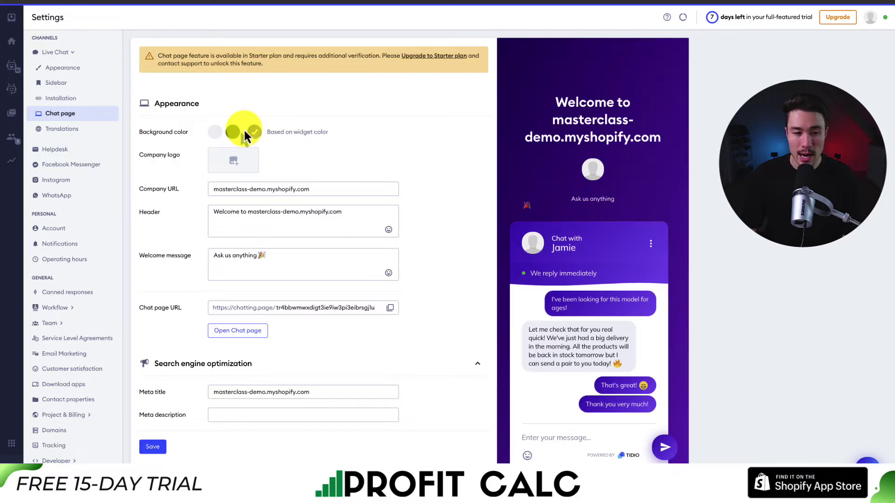
click(239, 132)
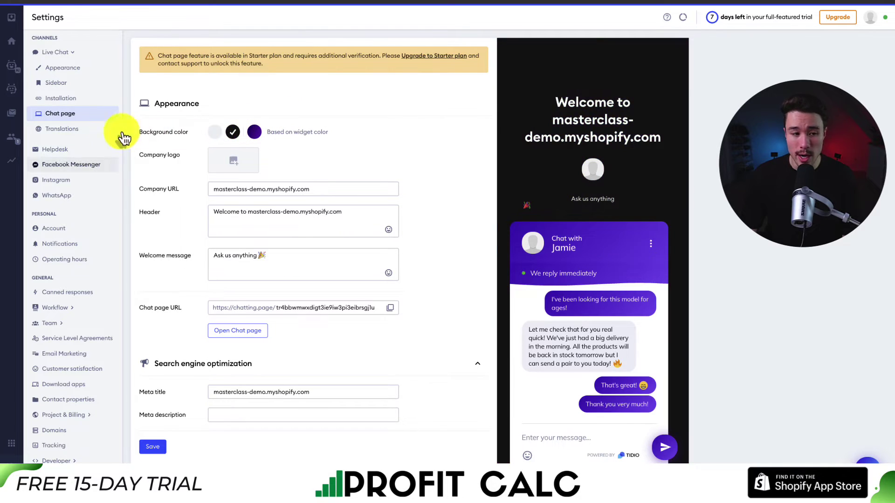
click(75, 133)
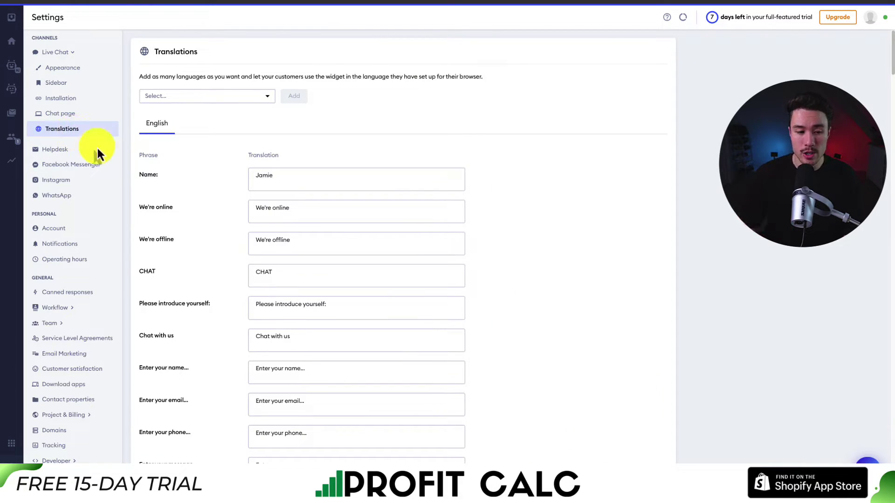
drag(890, 55, 863, 448)
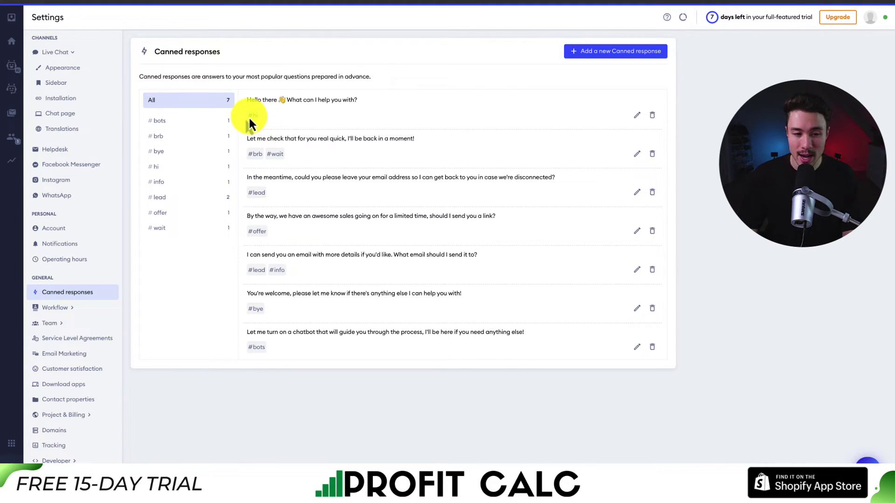
Step: Look over the greeting and You're welcome canned responses, then begin adding a new canned response
drag(269, 99, 294, 102)
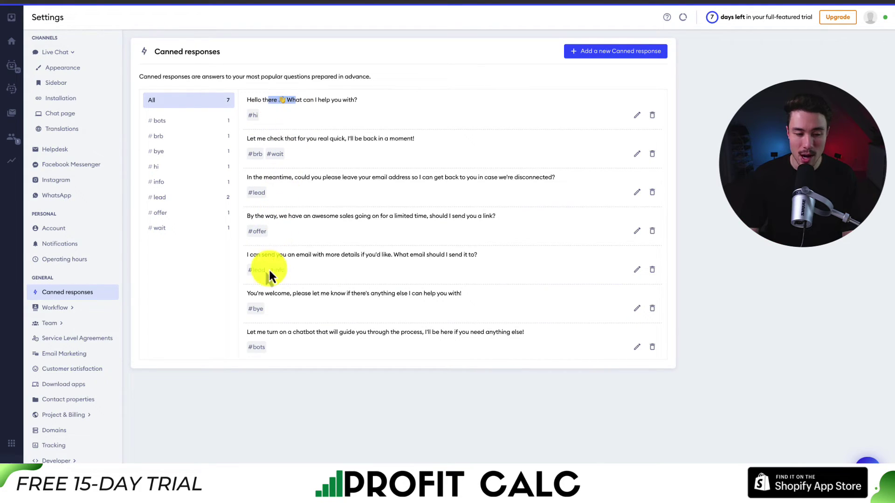
mouse_move(264, 296)
mouse_down()
mouse_move(452, 290)
mouse_move(247, 294)
mouse_up()
click(448, 379)
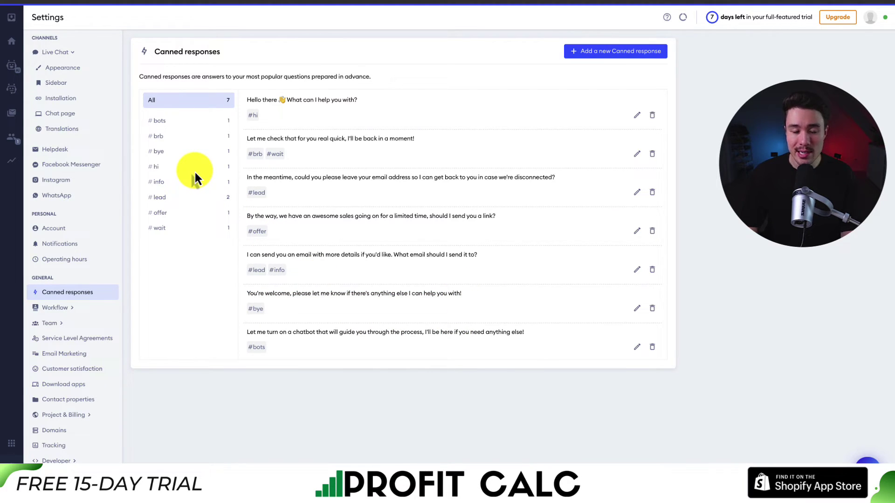
click(612, 62)
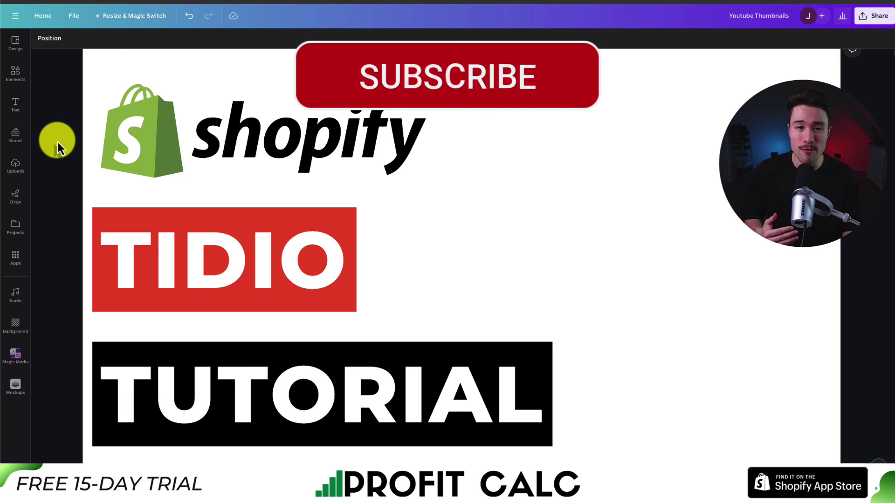
Step: Scroll up to view the Canva YouTube thumbnail with the Shopify logo, 'TIDIO' and 'TUTORIAL'
scroll(58, 141, up, 1)
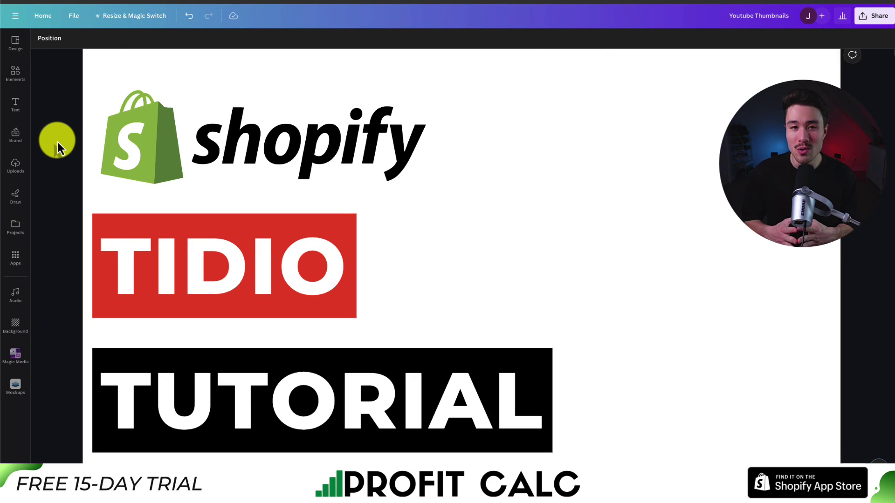